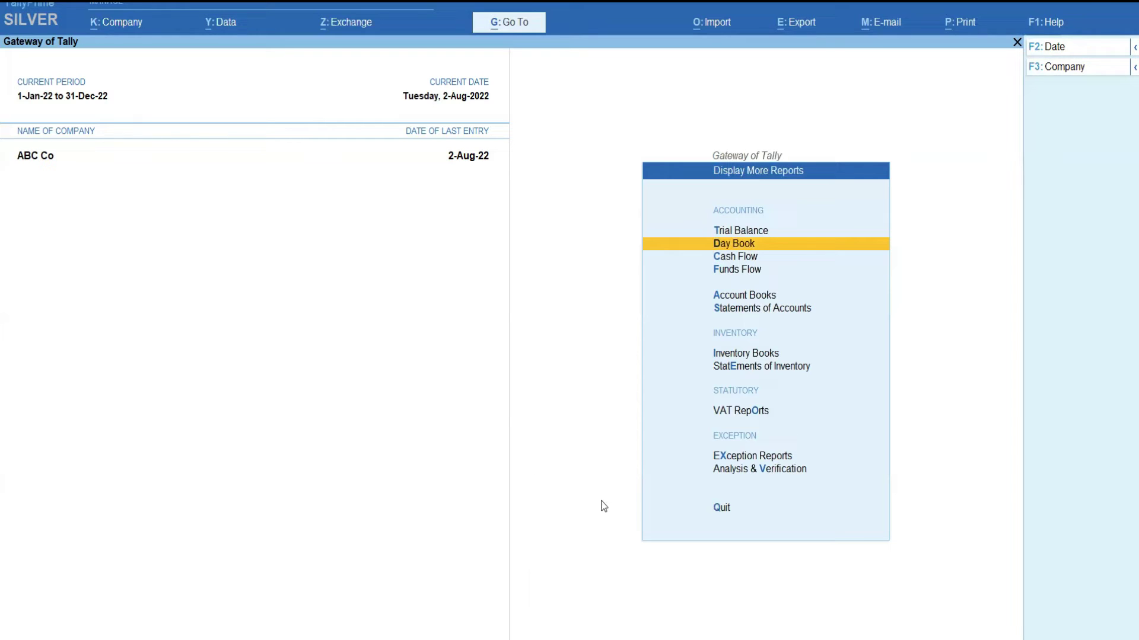
# - Switch to the Tally_Attachment_TDL folder in File Explorer and select the DAS TCP file
pyautogui.moveTo(453, 589)
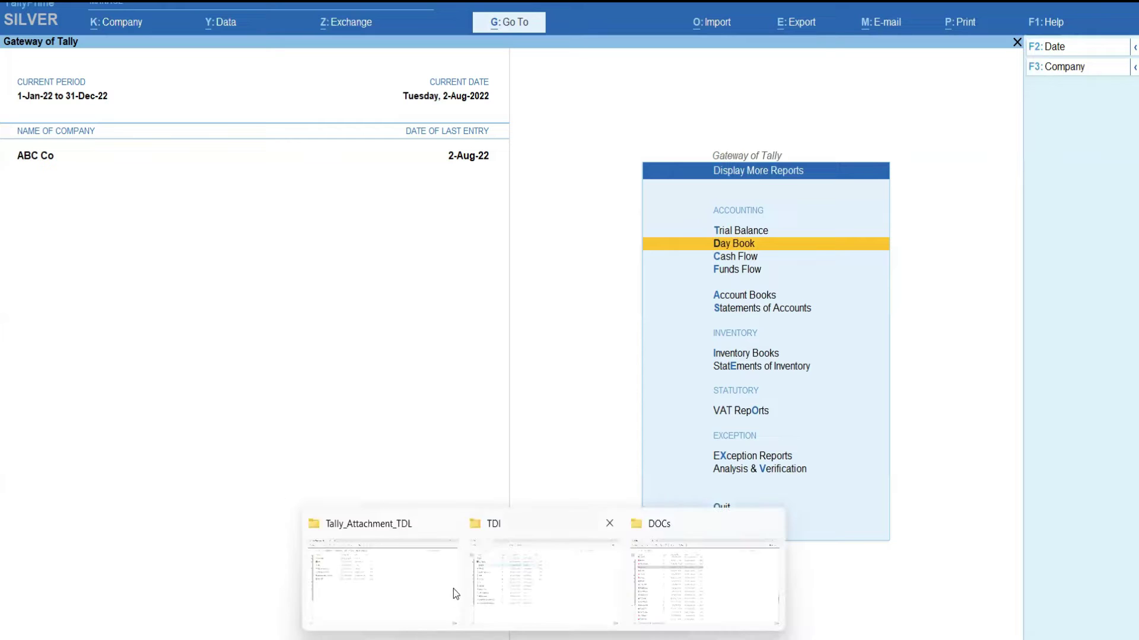
pyautogui.click(408, 594)
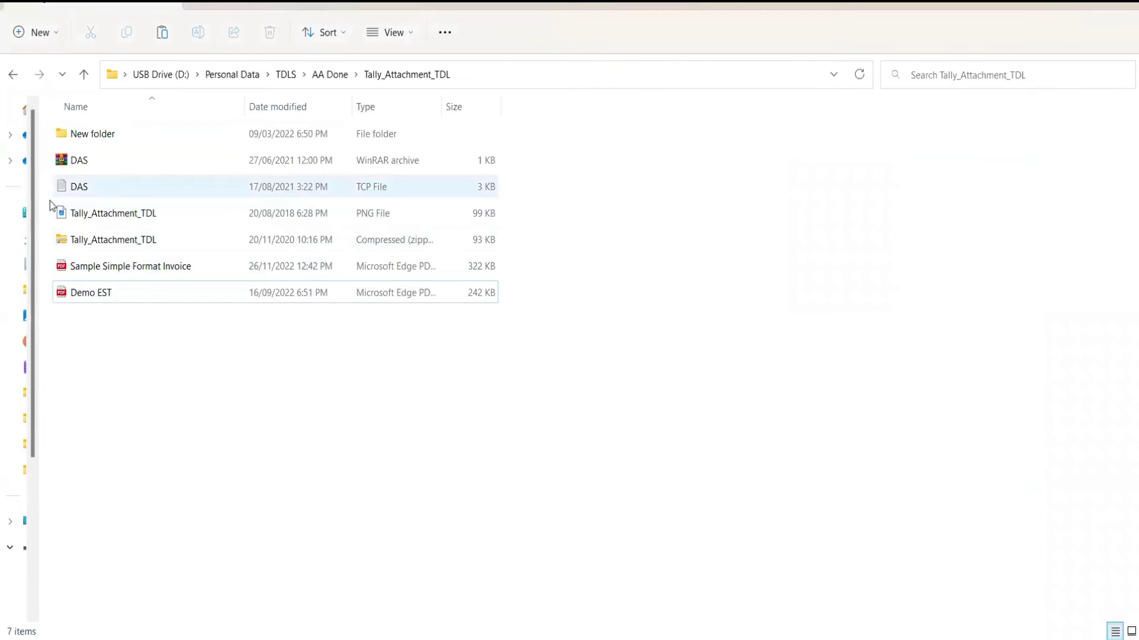
pyautogui.click(74, 190)
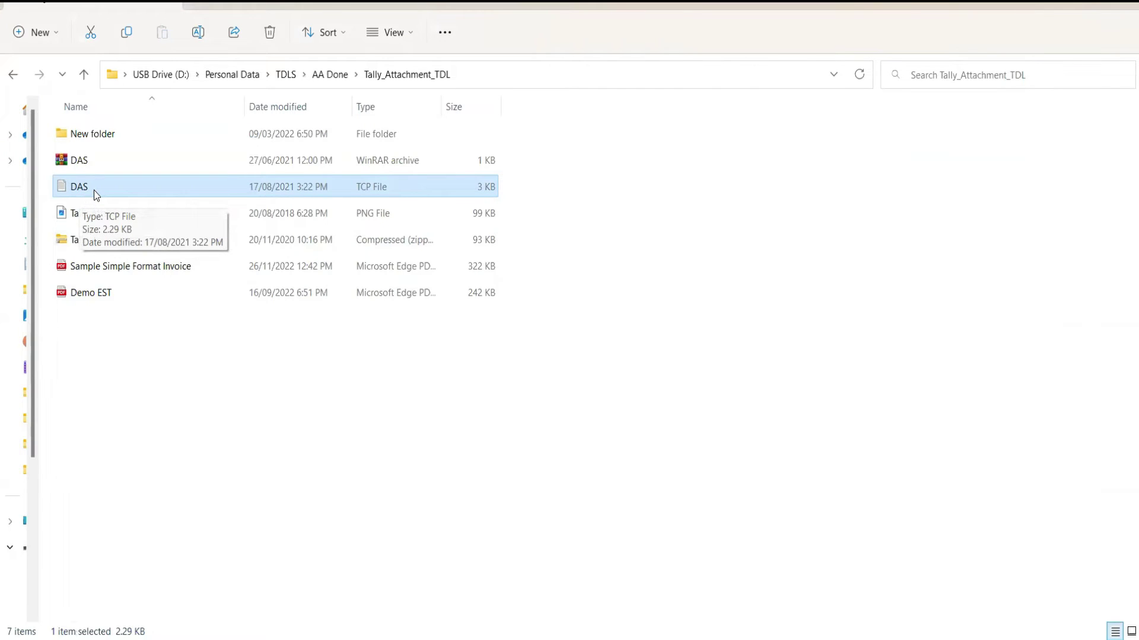
# - Copy the full path D:\Personal Data\TDLS\AA Done\Tally_Attachment_TDL\DAS.tcp
pyautogui.click(496, 77)
pyautogui.click(496, 75)
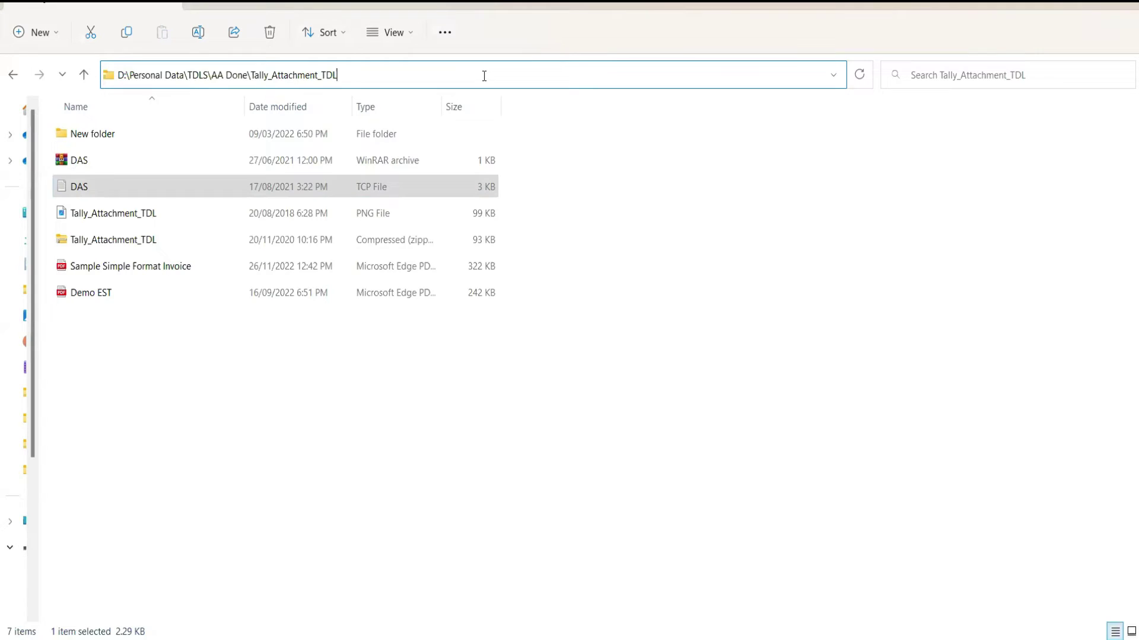
pyautogui.write('\\')
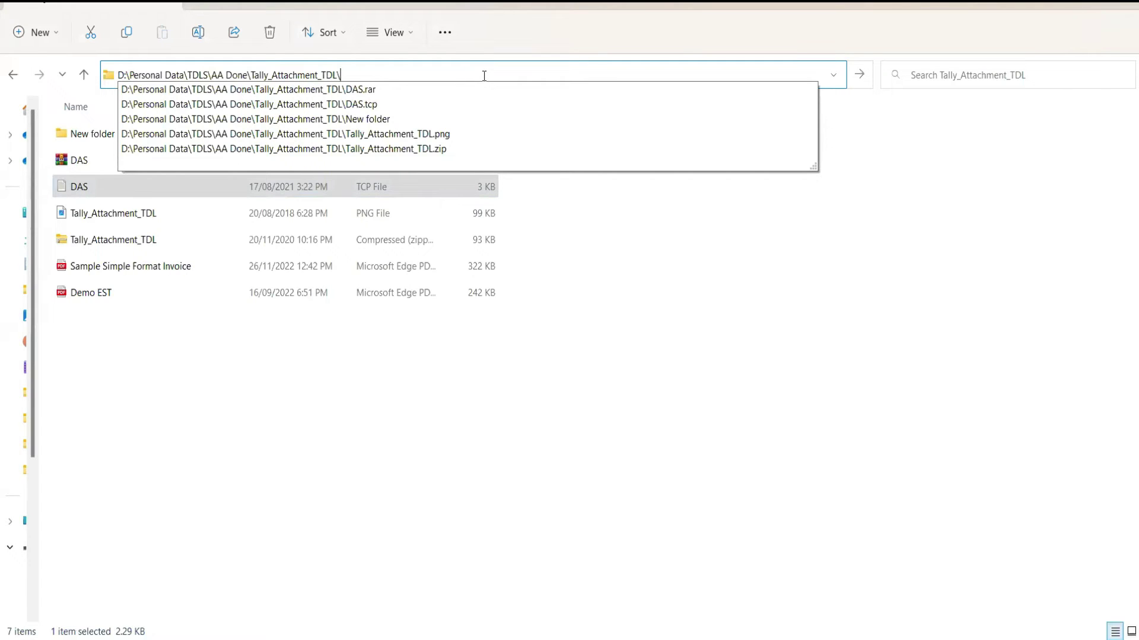
pyautogui.press('Down')
pyautogui.press('Down')
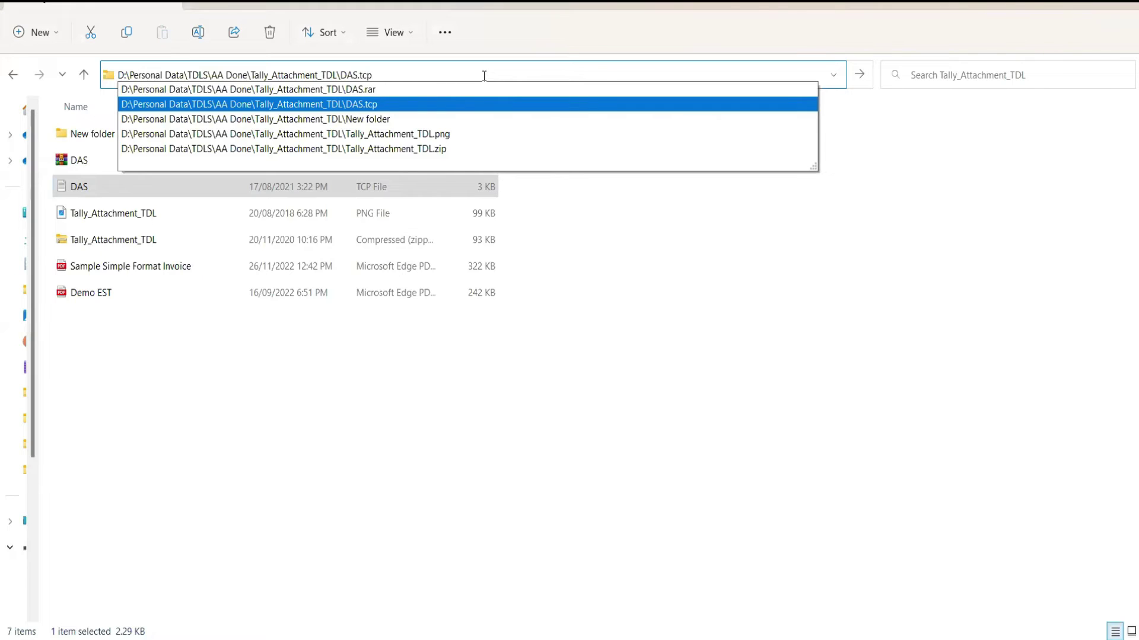
pyautogui.hotkey('shift', 'Left')
pyautogui.hotkey('shift', 'Left')
pyautogui.hotkey('shift', 'Left')
pyautogui.hotkey('shift', 'Left')
pyautogui.hotkey('shift', 'Left')
pyautogui.hotkey('shift', 'Left')
pyautogui.hotkey('shift', 'Left')
pyautogui.hotkey('shift', 'Left')
pyautogui.hotkey('shift', 'Left')
pyautogui.hotkey('shift', 'Left')
pyautogui.hotkey('shift', 'Left')
pyautogui.hotkey('shift', 'Left')
pyautogui.hotkey('shift', 'Left')
pyautogui.hotkey('shift', 'Left')
pyautogui.hotkey('shift', 'Left')
pyautogui.hotkey('shift', 'Left')
pyautogui.hotkey('shift', 'Left')
pyautogui.hotkey('shift', 'Left')
pyautogui.hotkey('shift', 'Left')
pyautogui.hotkey('shift', 'Left')
pyautogui.hotkey('shift', 'Left')
pyautogui.hotkey('shift', 'Left')
pyautogui.hotkey('shift', 'Left')
pyautogui.hotkey('shift', 'Left')
pyautogui.hotkey('shift', 'Left')
pyautogui.hotkey('shift', 'Left')
pyautogui.hotkey('shift', 'Left')
pyautogui.hotkey('shift', 'Left')
pyautogui.hotkey('shift', 'Left')
pyautogui.hotkey('shift', 'Left')
pyautogui.hotkey('shift', 'Left')
pyautogui.hotkey('shift', 'Left')
pyautogui.hotkey('shift', 'Left')
pyautogui.hotkey('shift', 'Left')
pyautogui.hotkey('shift', 'Left')
pyautogui.hotkey('shift', 'Left')
pyautogui.hotkey('ctrl', 'c')
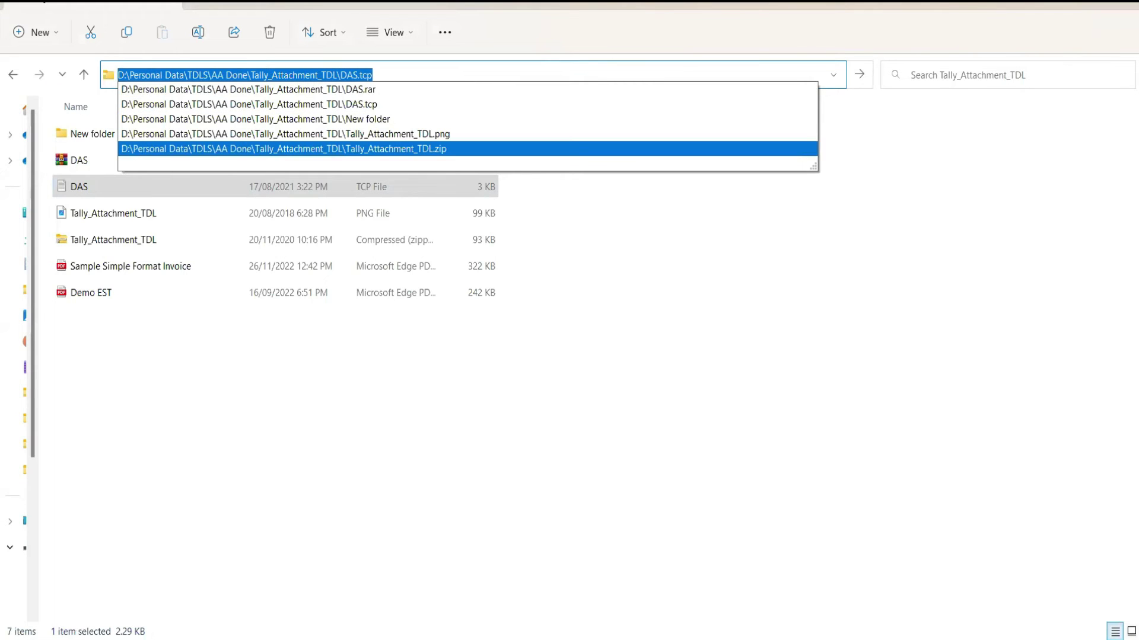
# - Switch to TallyPrime and open the TDL Management screen for TDLs and add-ons
pyautogui.click(741, 639)
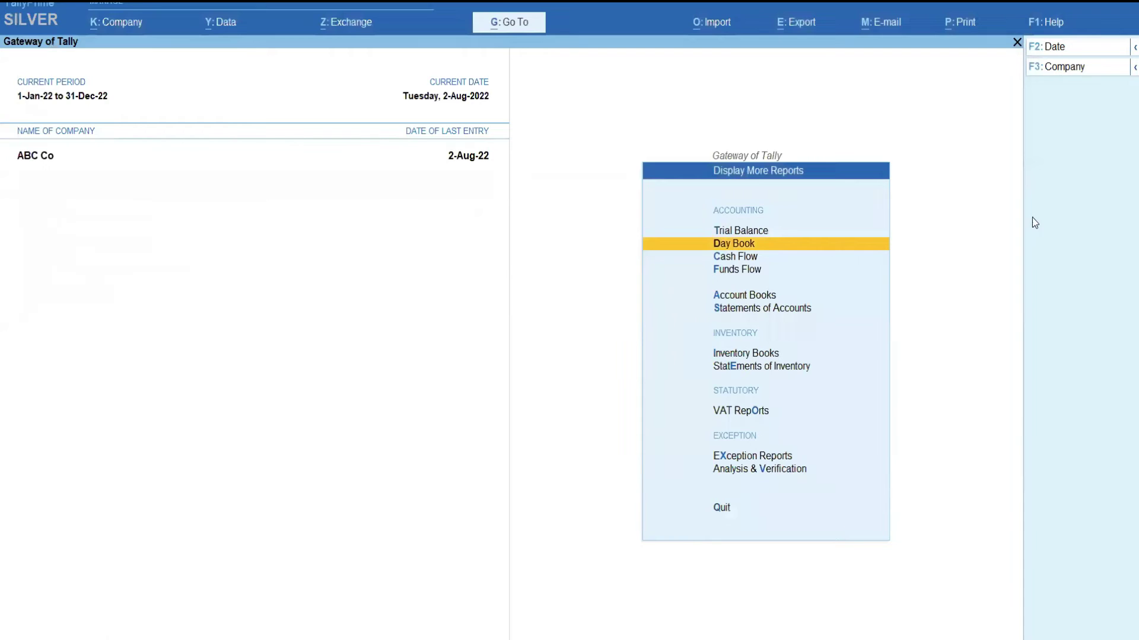
pyautogui.click(1052, 24)
pyautogui.press('Down')
pyautogui.press('Down')
pyautogui.press('Down')
pyautogui.press('Down')
pyautogui.press('Down')
pyautogui.press('Down')
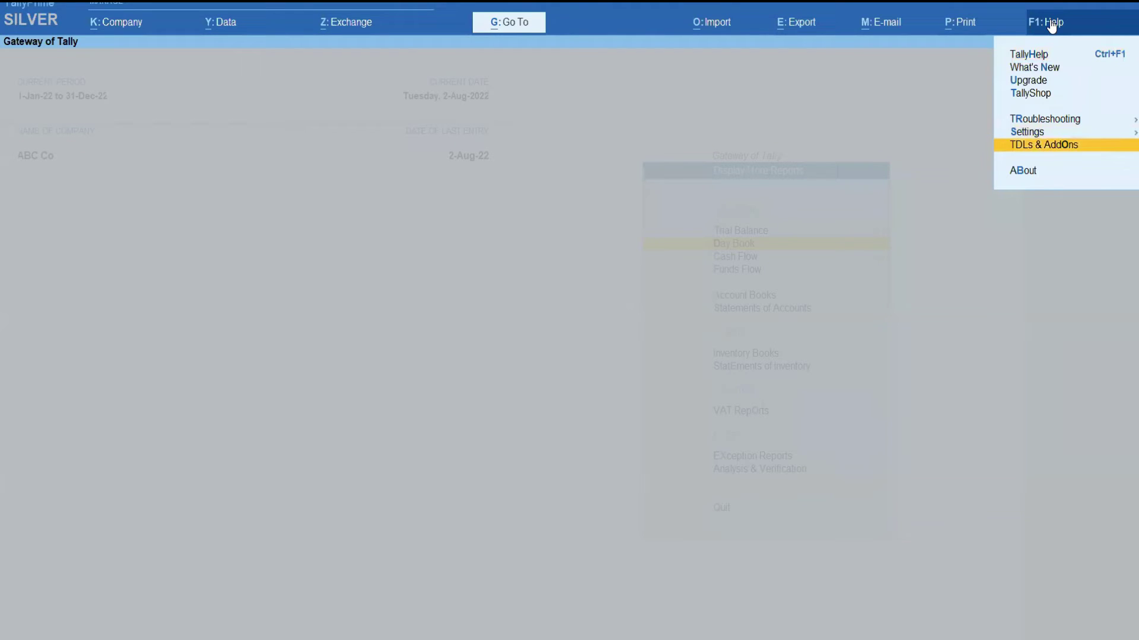
pyautogui.press('Return')
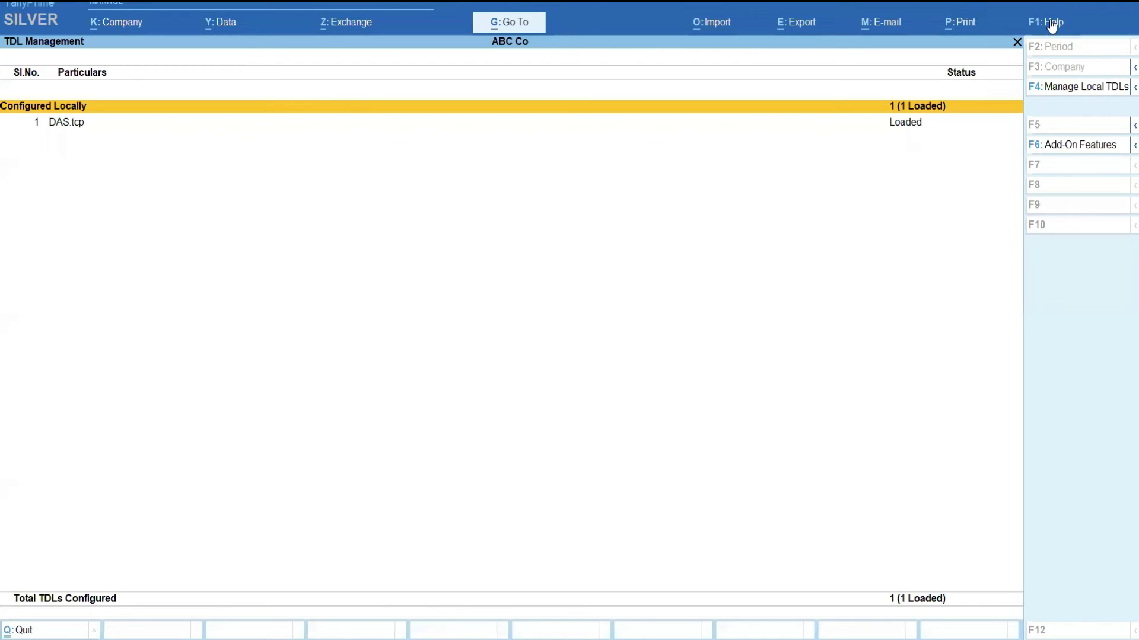
# - Configure DAS.tcp as a local TDL using the copied path with Load TDL set to Yes, and return to the Gateway of Tally
pyautogui.click(1058, 89)
pyautogui.press('Return')
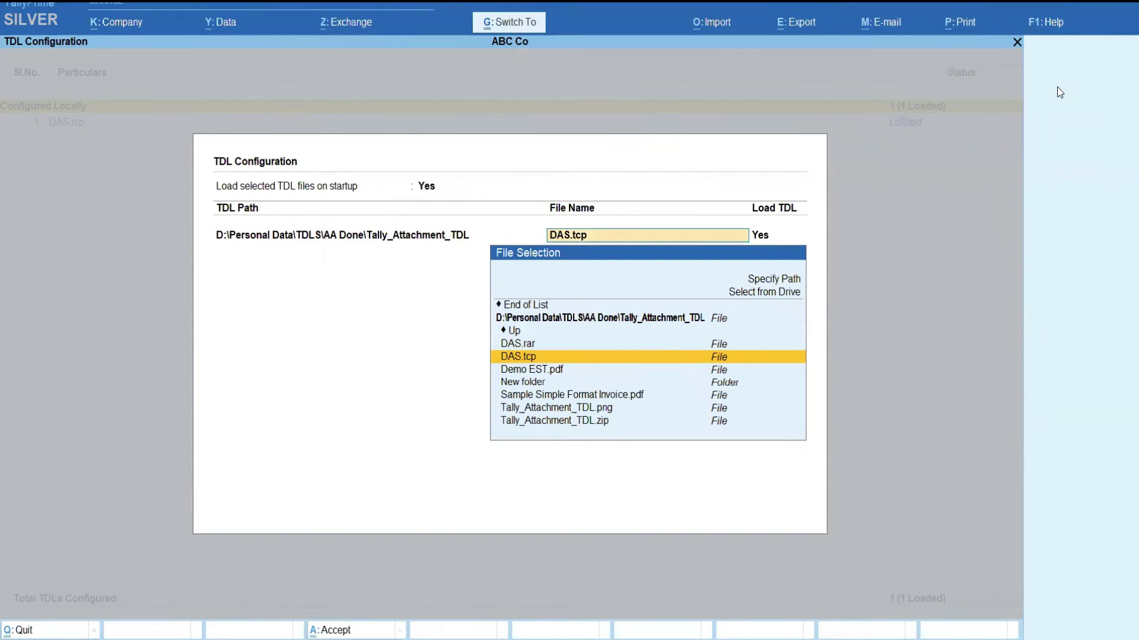
pyautogui.hotkey('ctrl', 'v')
pyautogui.press('Return')
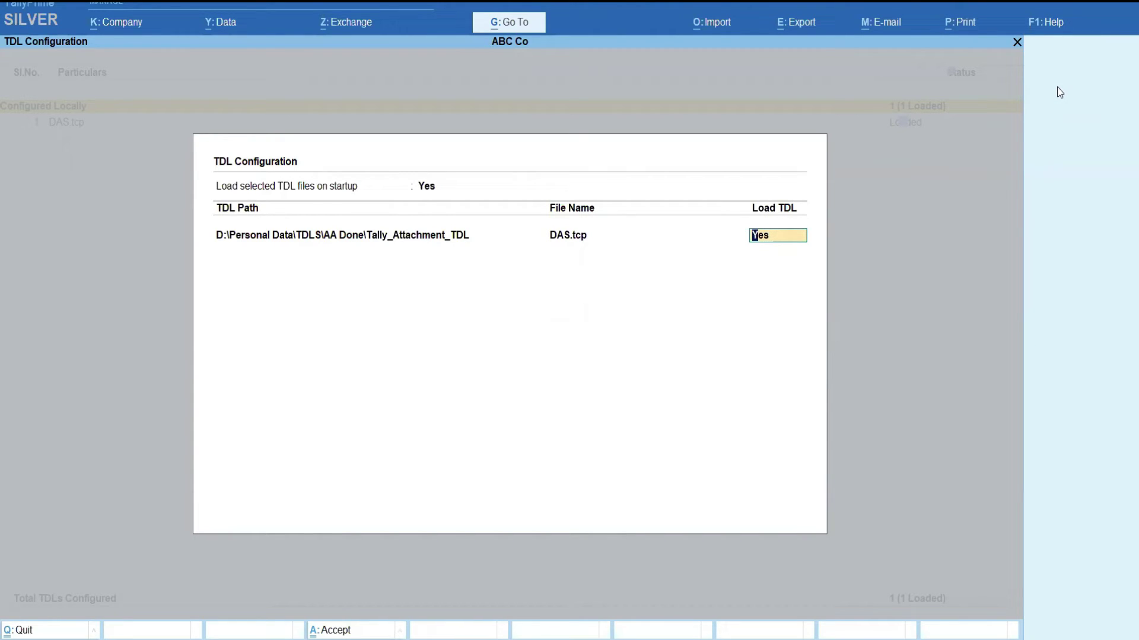
pyautogui.press('Return')
pyautogui.press('Return')
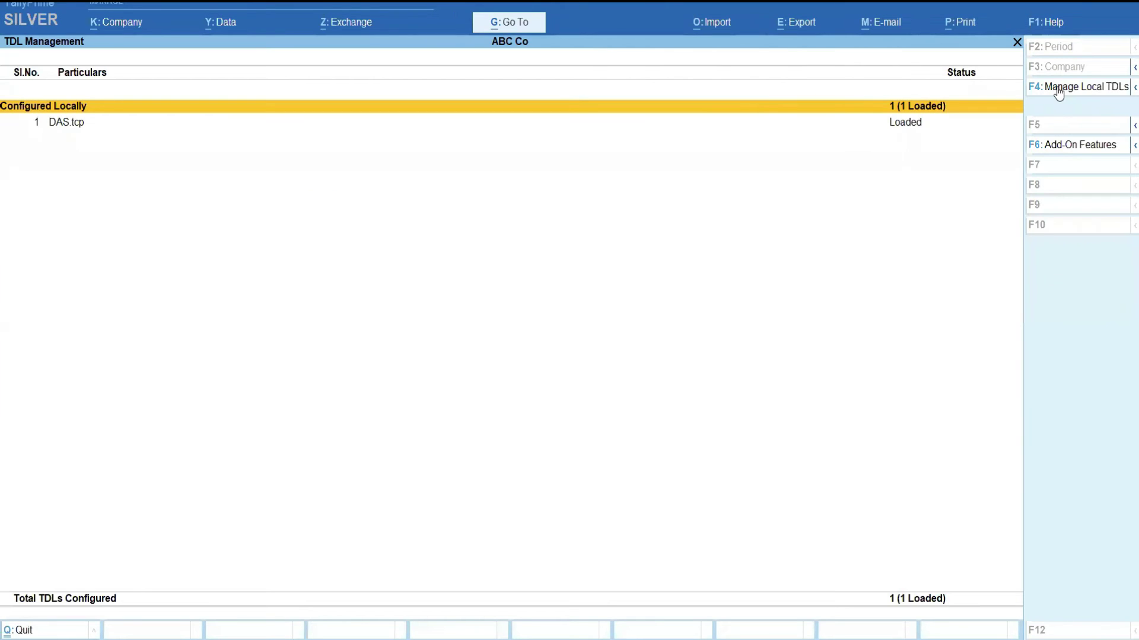
pyautogui.press('Down')
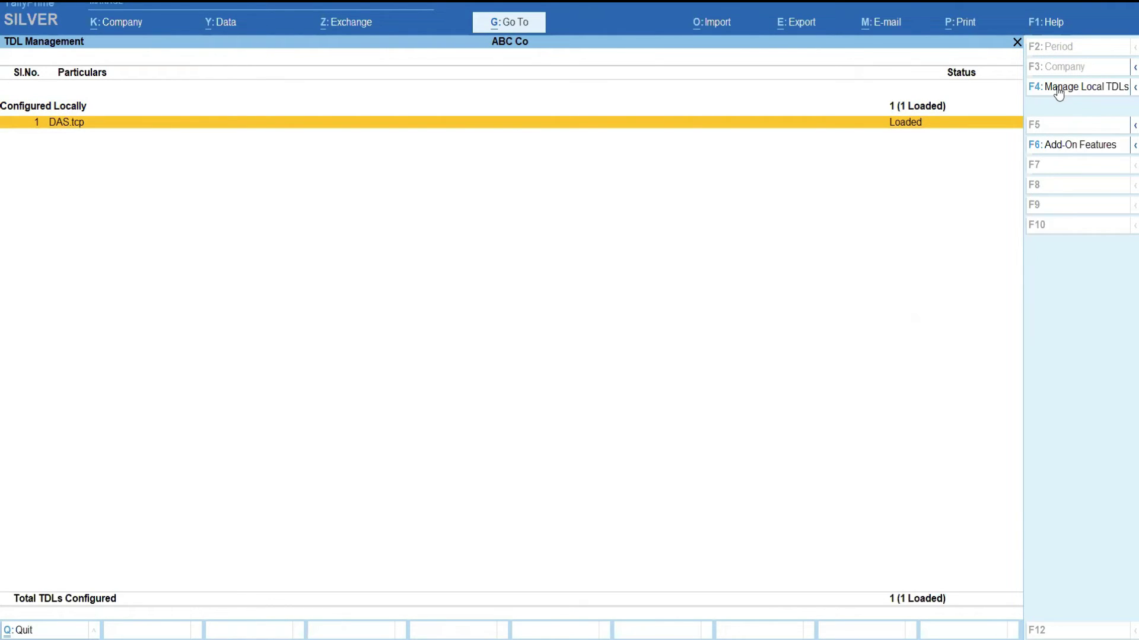
pyautogui.press('Escape')
pyautogui.press('Escape')
pyautogui.press('Escape')
pyautogui.press('Escape')
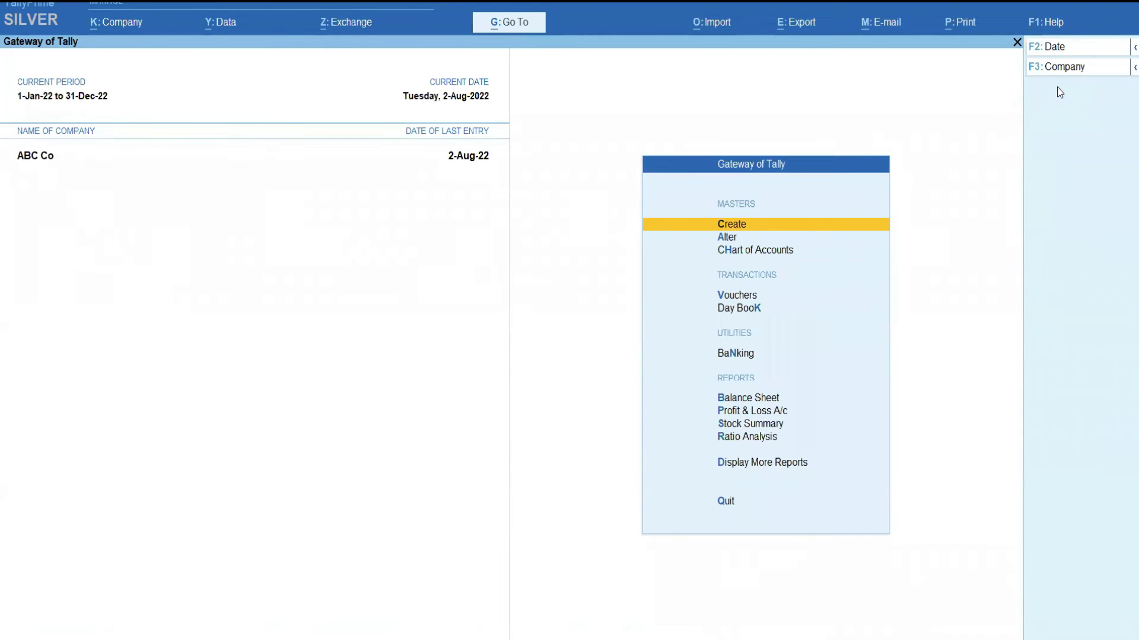
# - Start a new sales voucher with Cash as the party account and accept the default party details
pyautogui.press('Down')
pyautogui.press('Down')
pyautogui.press('Down')
pyautogui.press('Return')
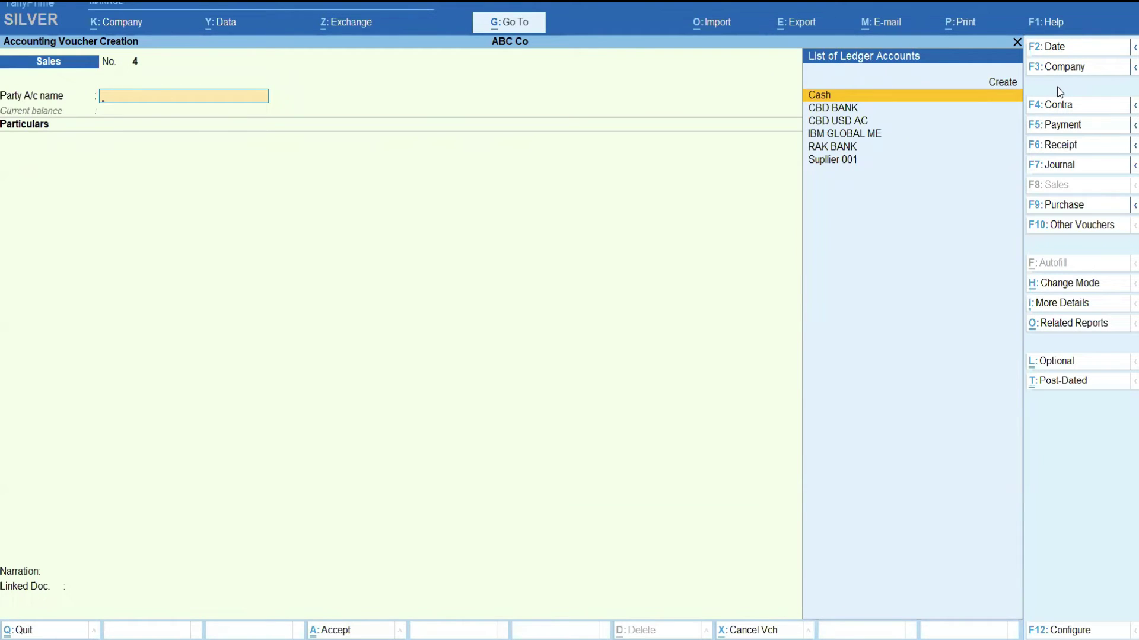
pyautogui.press('Return')
pyautogui.hotkey('ctrl', 'a')
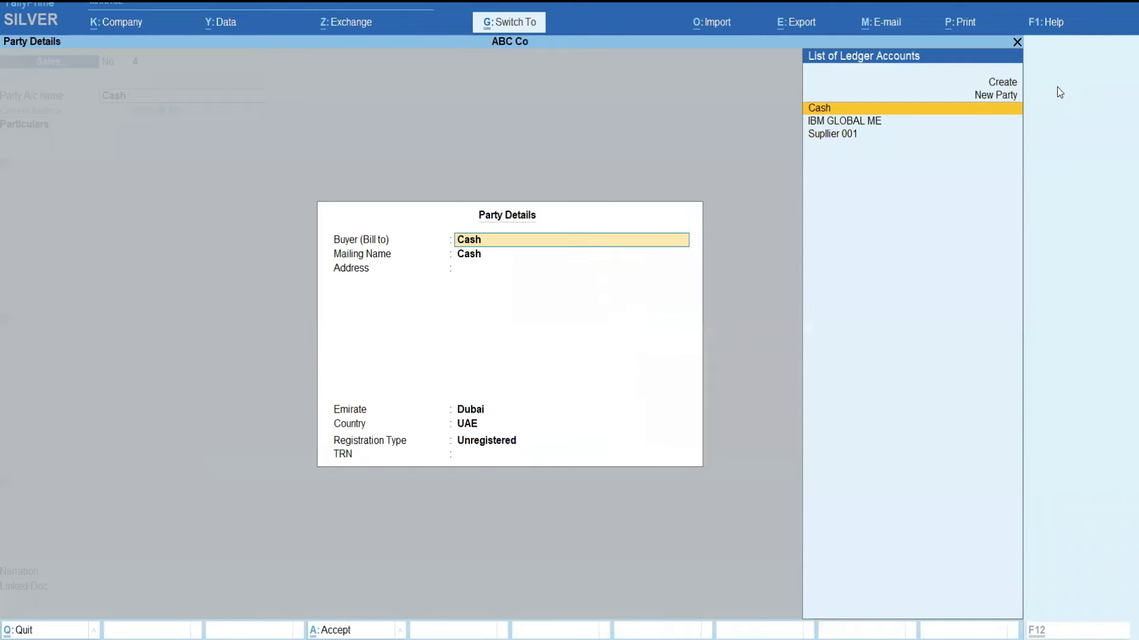
pyautogui.hotkey('ctrl', 'a')
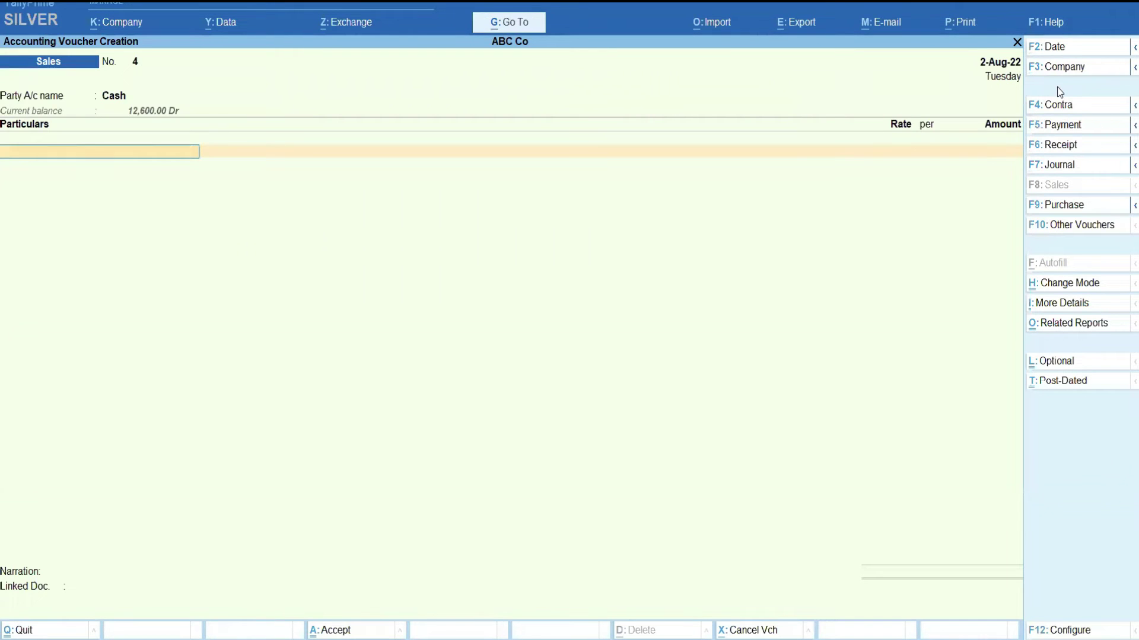
# - Enter the Sales ledger with an amount of 100, leaving VAT details at No and the additional ledger lines empty
pyautogui.press('Down')
pyautogui.press('Down')
pyautogui.press('Down')
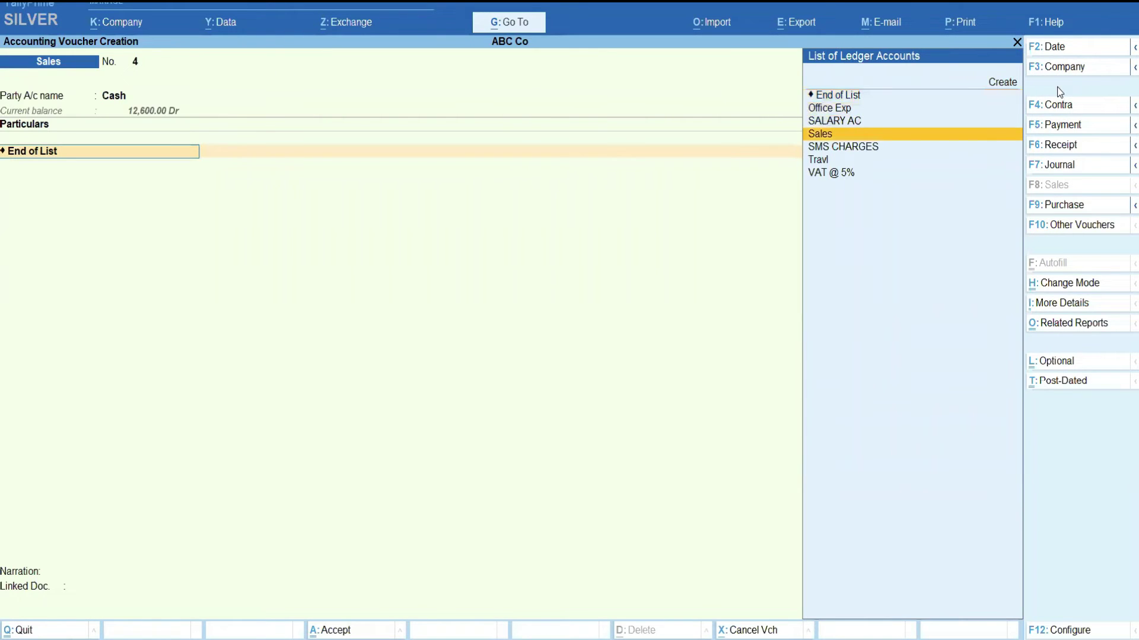
pyautogui.press('Return')
pyautogui.press('Return')
pyautogui.press('Return')
pyautogui.write('100')
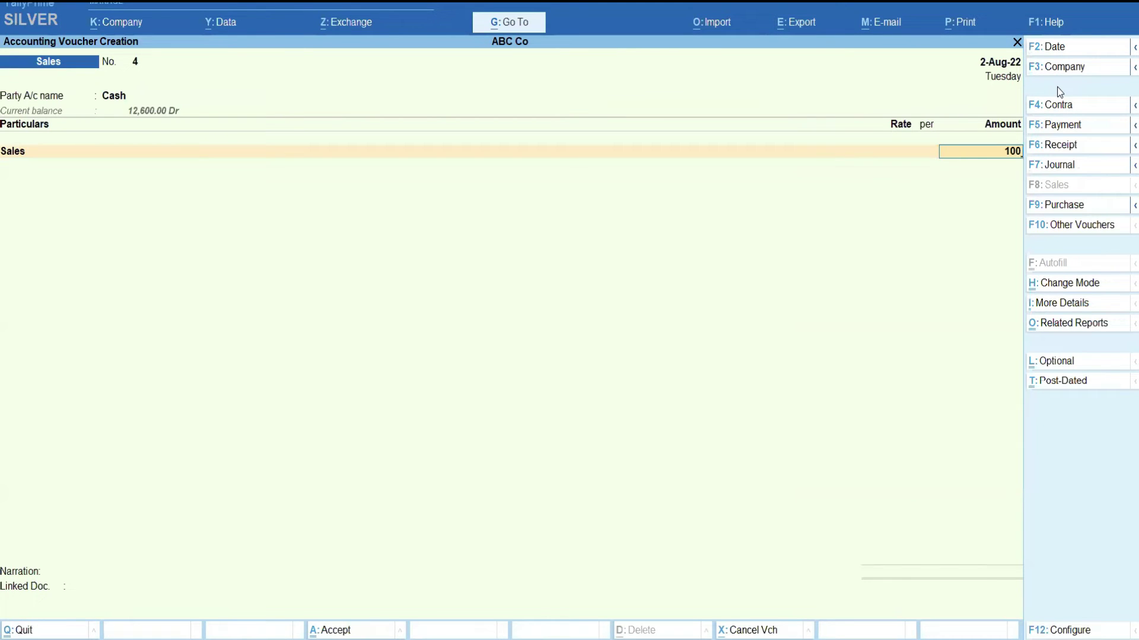
pyautogui.press('Return')
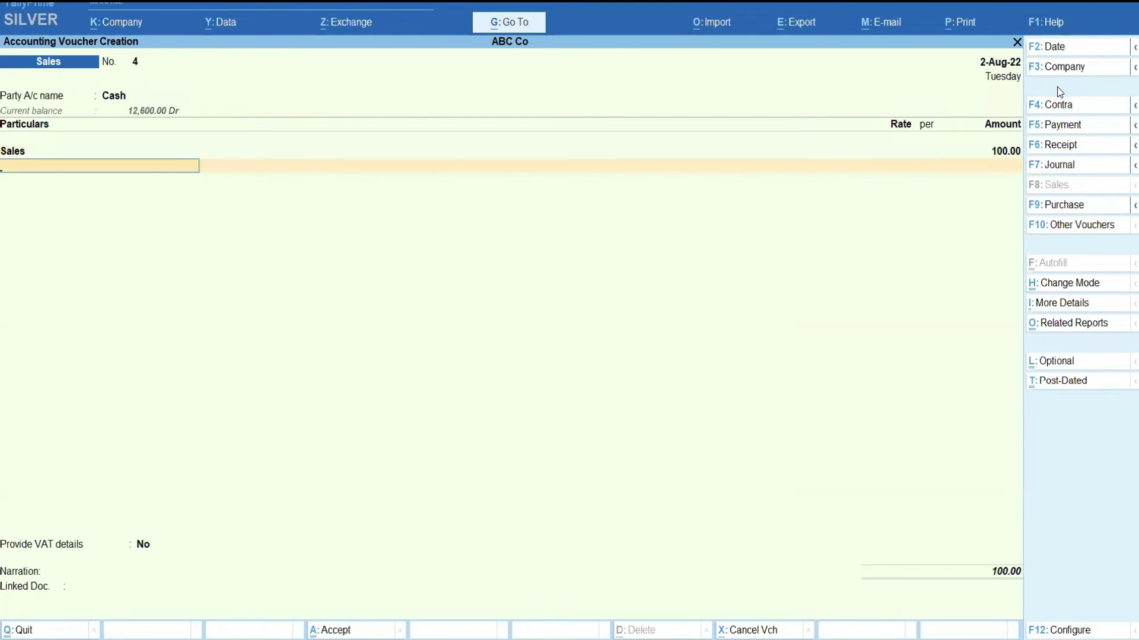
pyautogui.press('Return')
pyautogui.press('Return')
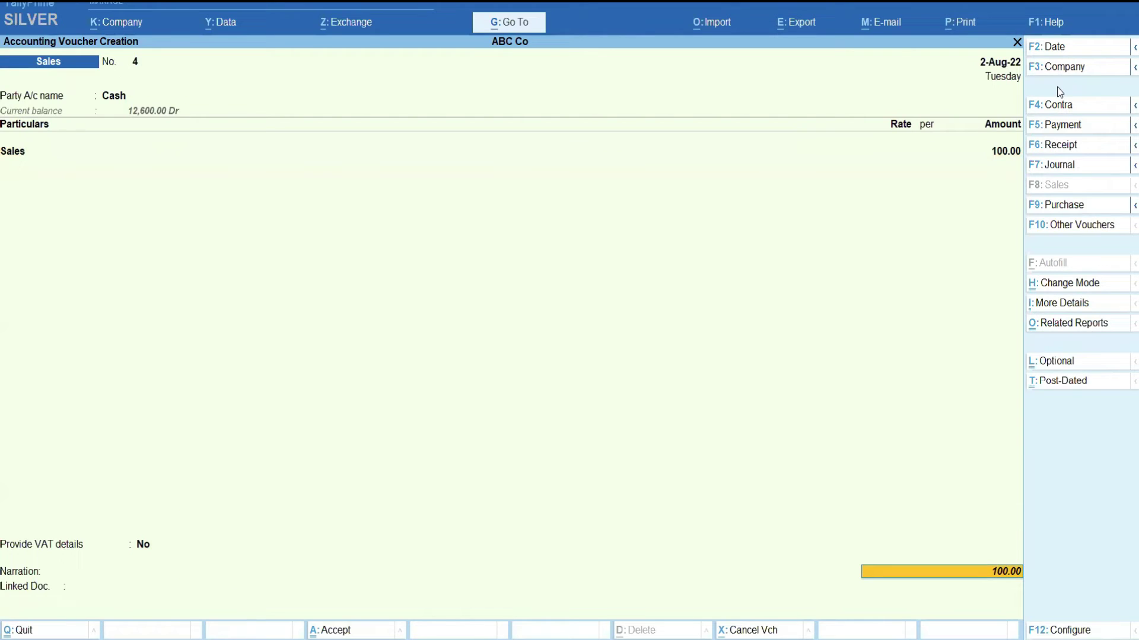
pyautogui.press('Return')
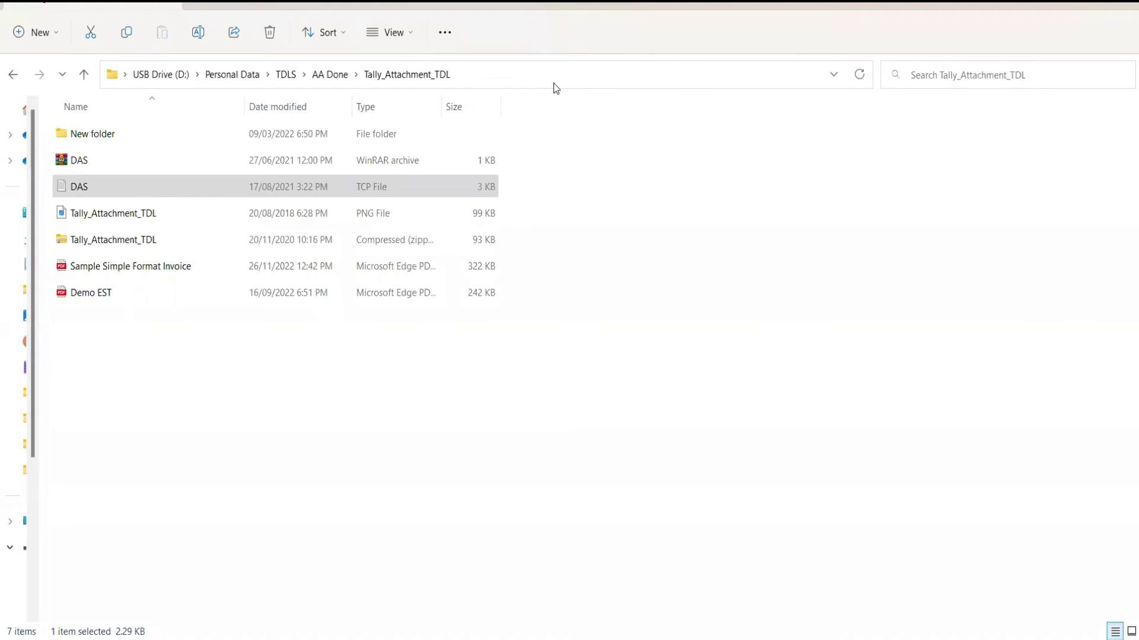
# - In File Explorer, select the Demo EST PDF and reload the Tally_Attachment_TDL folder
pyautogui.click(135, 268)
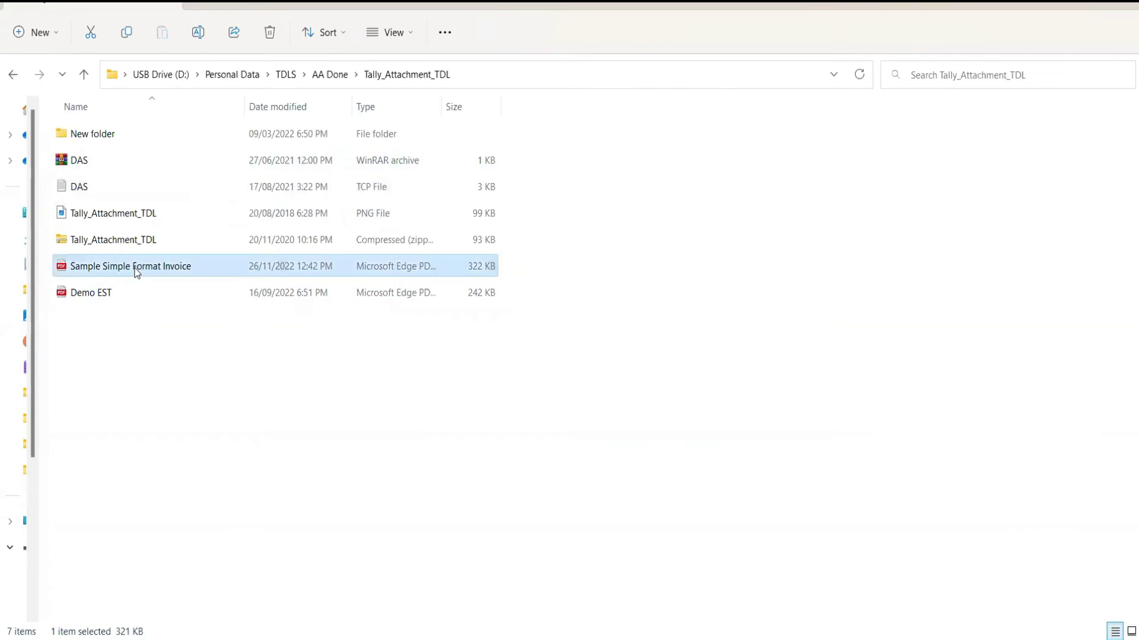
pyautogui.click(94, 295)
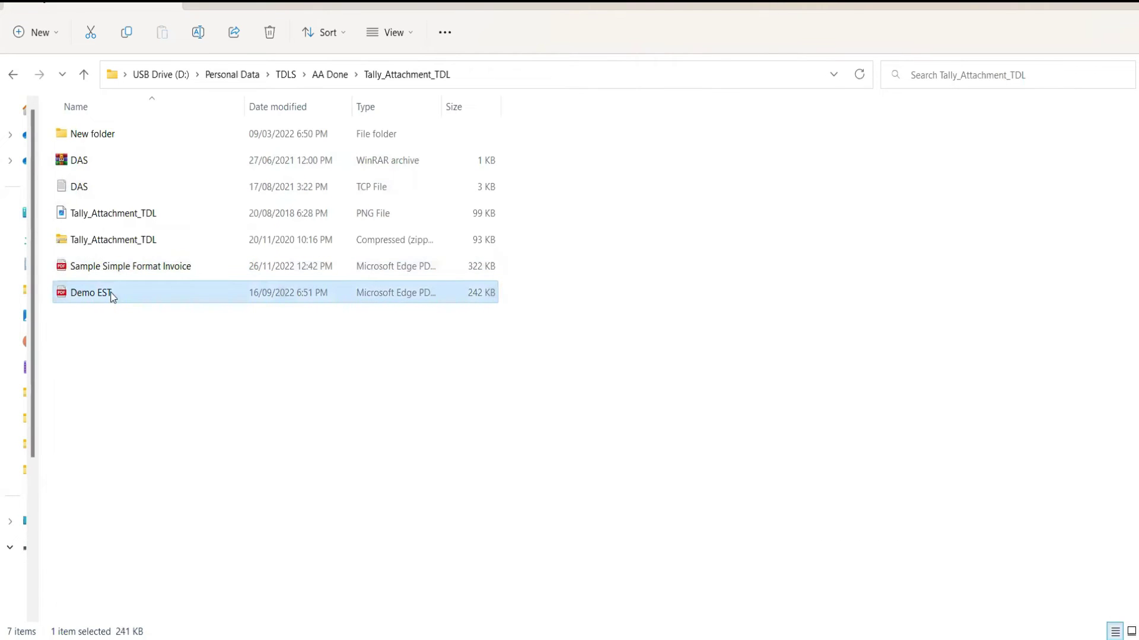
pyautogui.click(561, 77)
pyautogui.click(559, 74)
pyautogui.write('\\')
pyautogui.press('Down')
pyautogui.press('Down')
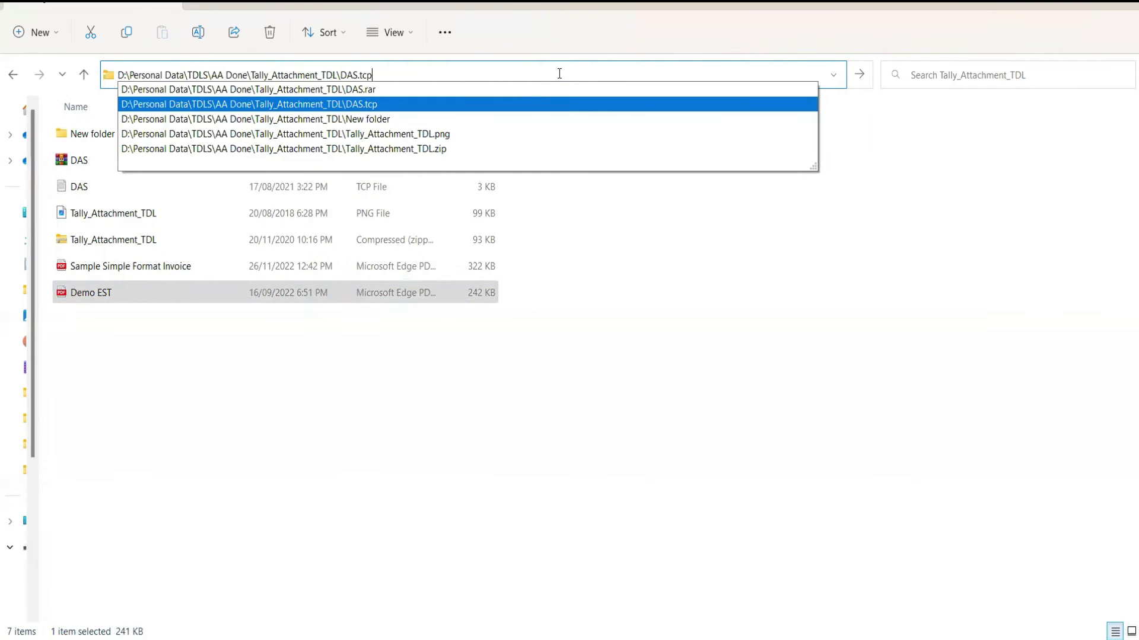
pyautogui.press('BackSpace')
pyautogui.press('BackSpace')
pyautogui.press('BackSpace')
pyautogui.press('BackSpace')
pyautogui.press('BackSpace')
pyautogui.press('BackSpace')
pyautogui.press('BackSpace')
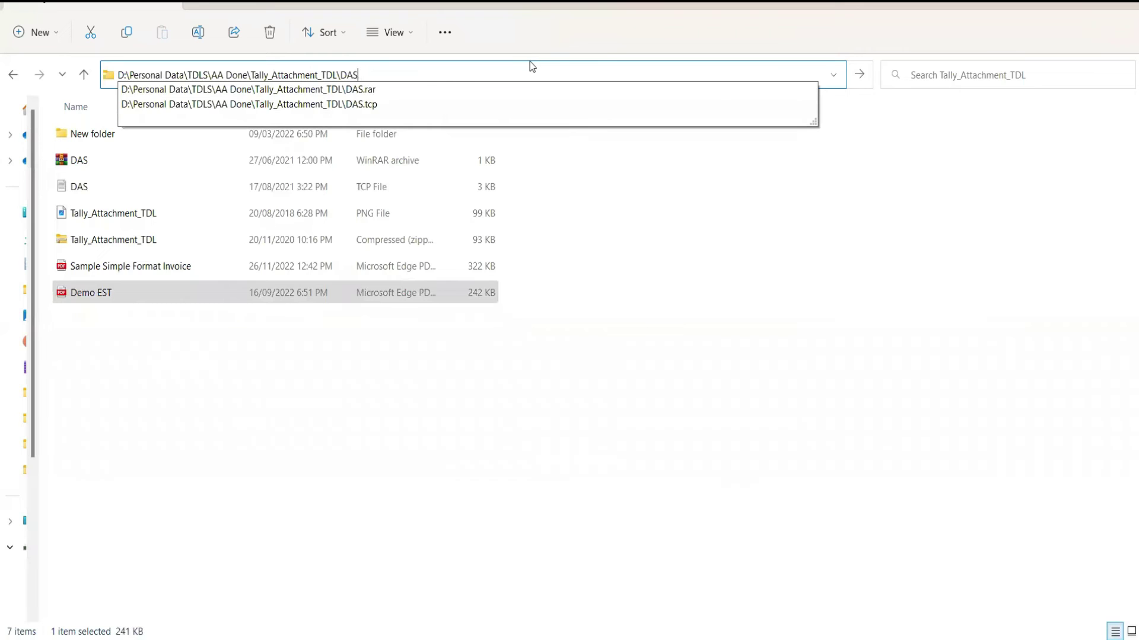
pyautogui.press('Return')
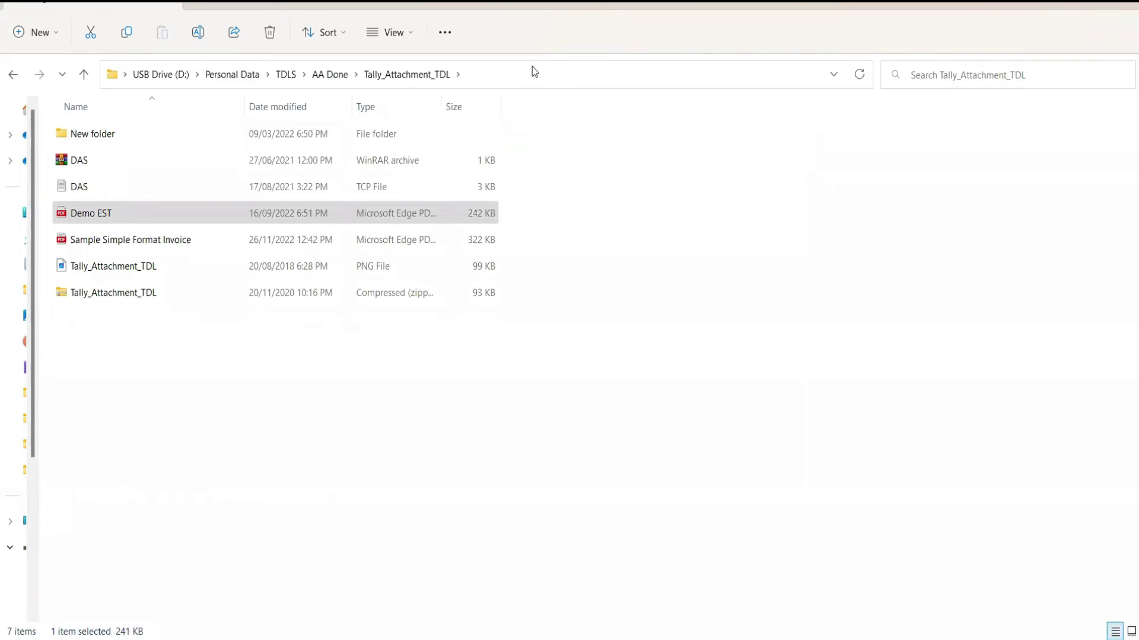
# - Copy the full path D:\Personal Data\TDLS\AA Done\Tally_Attachment_TDL\Demo EST.pdf
pyautogui.click(543, 73)
pyautogui.click(545, 74)
pyautogui.write('\\')
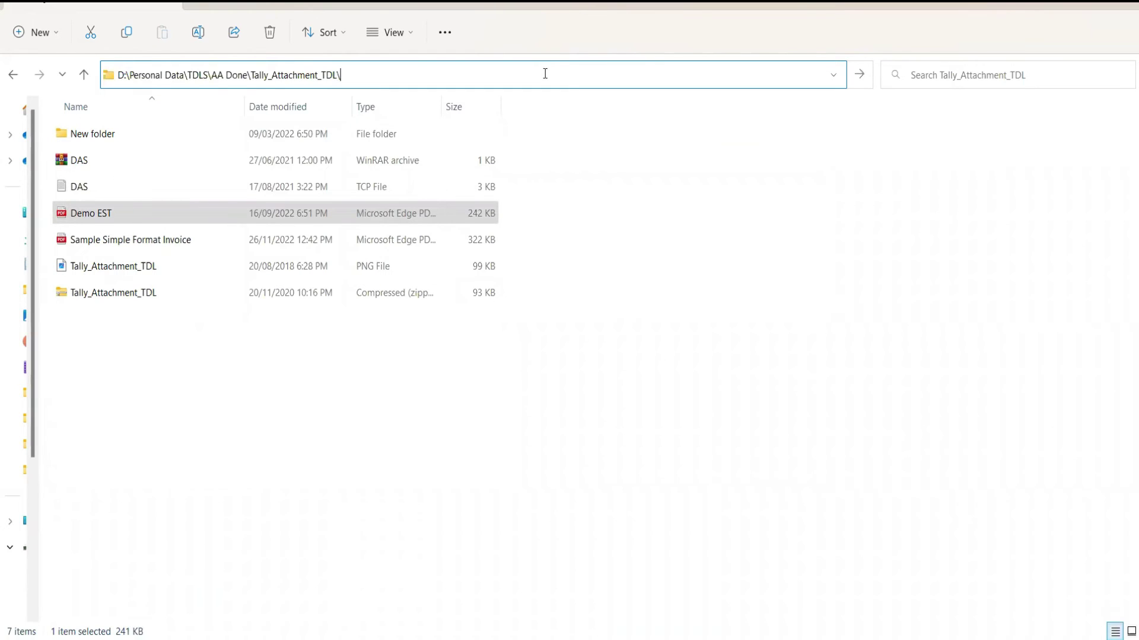
pyautogui.press('Down')
pyautogui.press('Down')
pyautogui.press('Down')
pyautogui.press('Escape')
pyautogui.hotkey('ctrl', 'c')
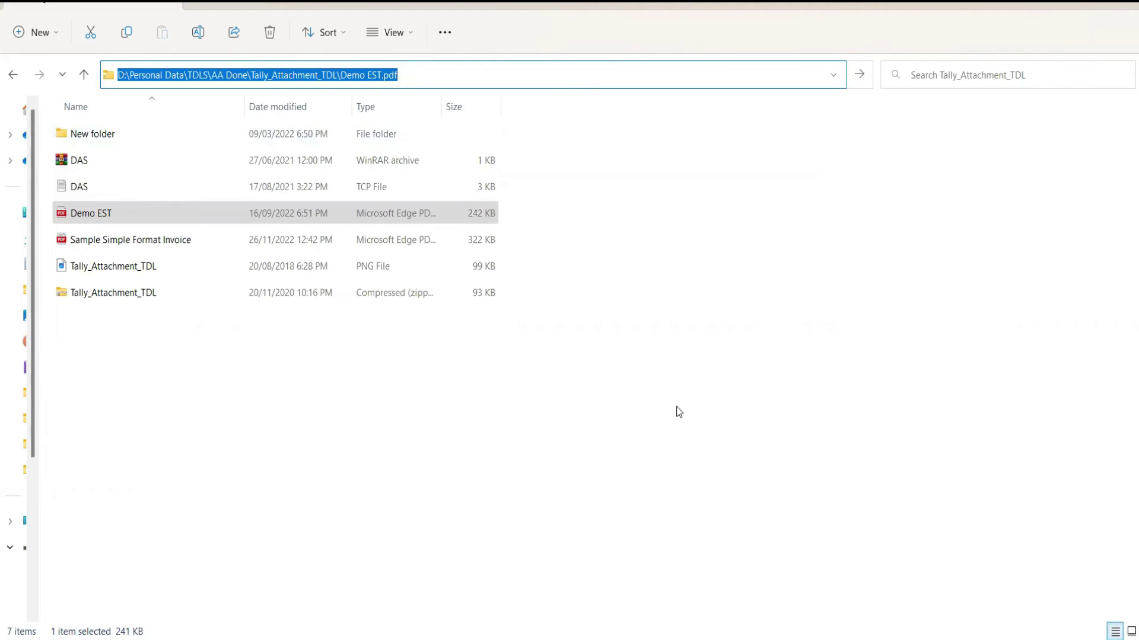
# - Switch to TallyPrime, paste the Demo EST.pdf path as the voucher's linked document, leave the narration empty and save the voucher
pyautogui.hotkey('alt', 'Tab')
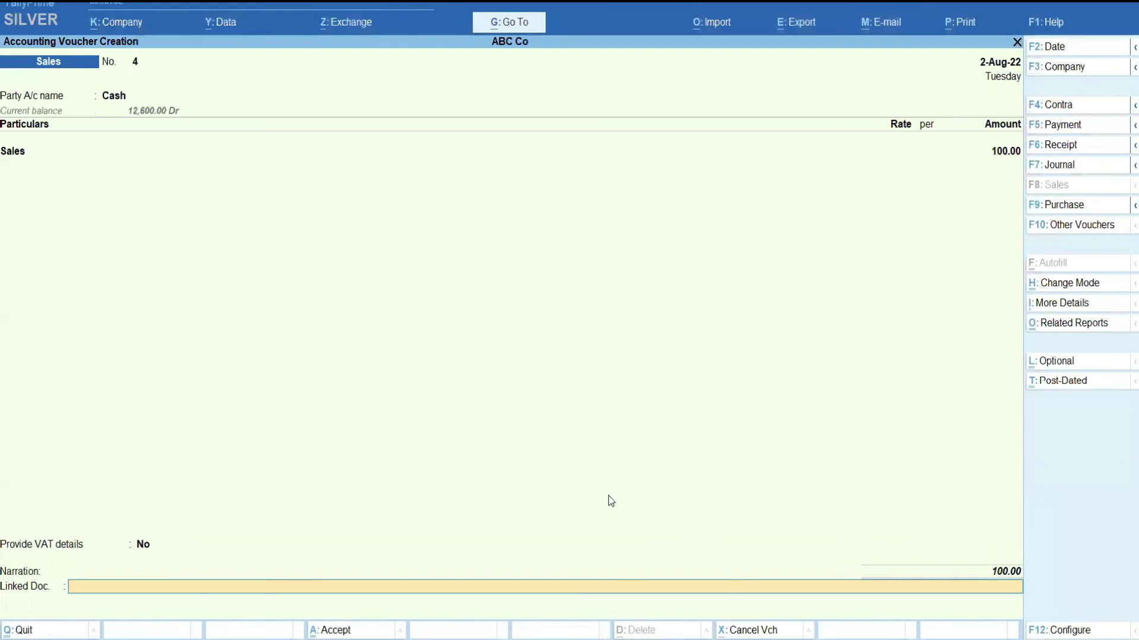
pyautogui.hotkey('ctrl', 'v')
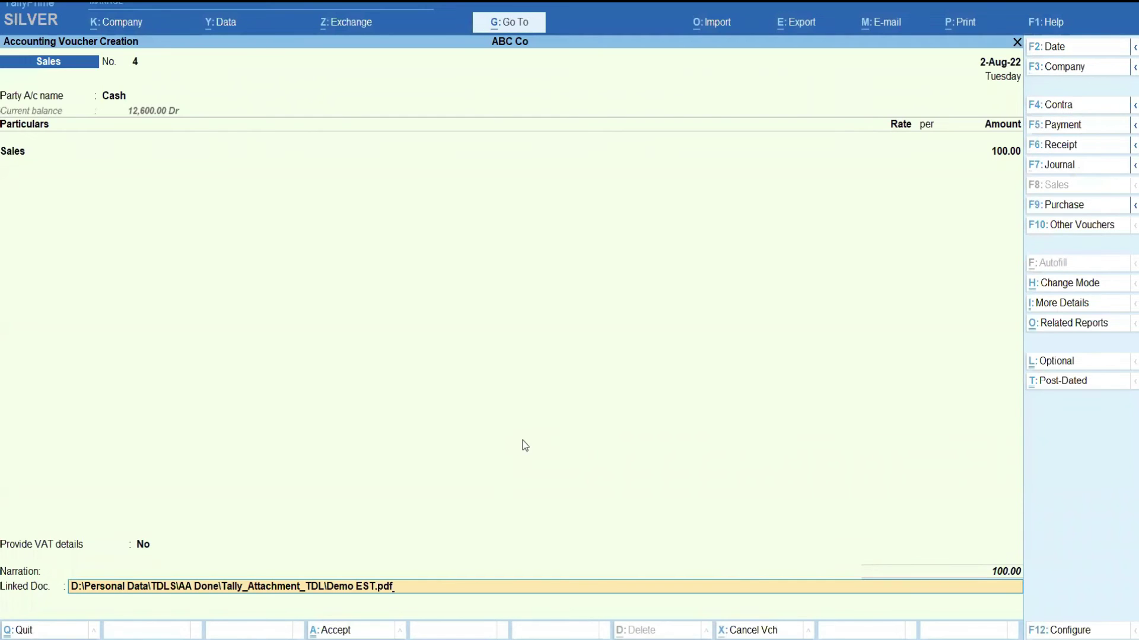
pyautogui.press('Return')
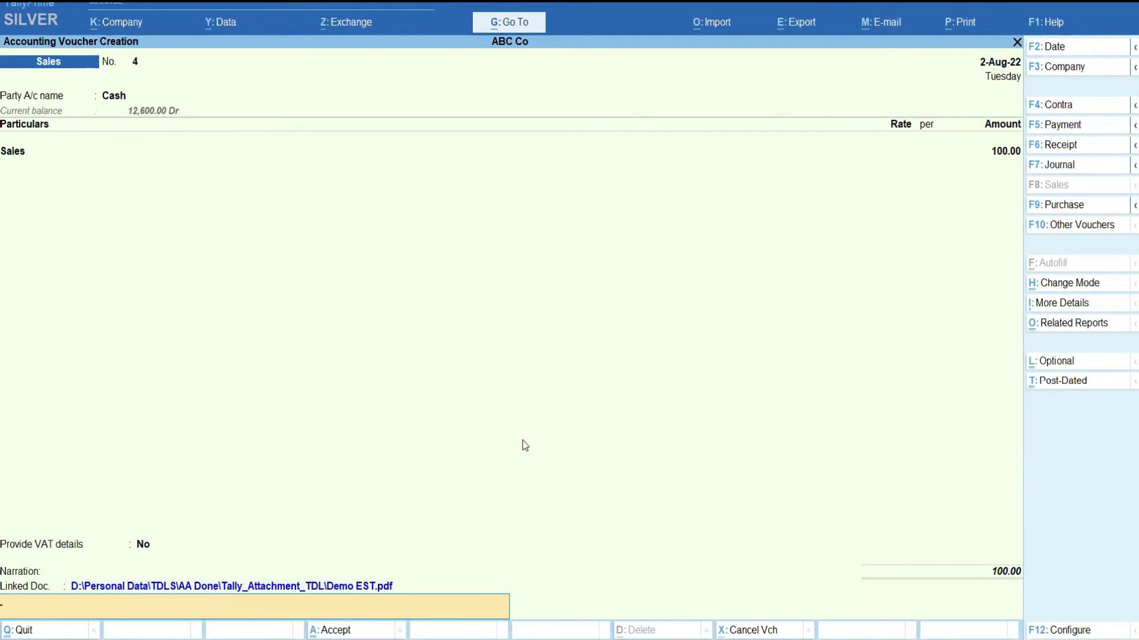
pyautogui.press('Return')
pyautogui.press('Return')
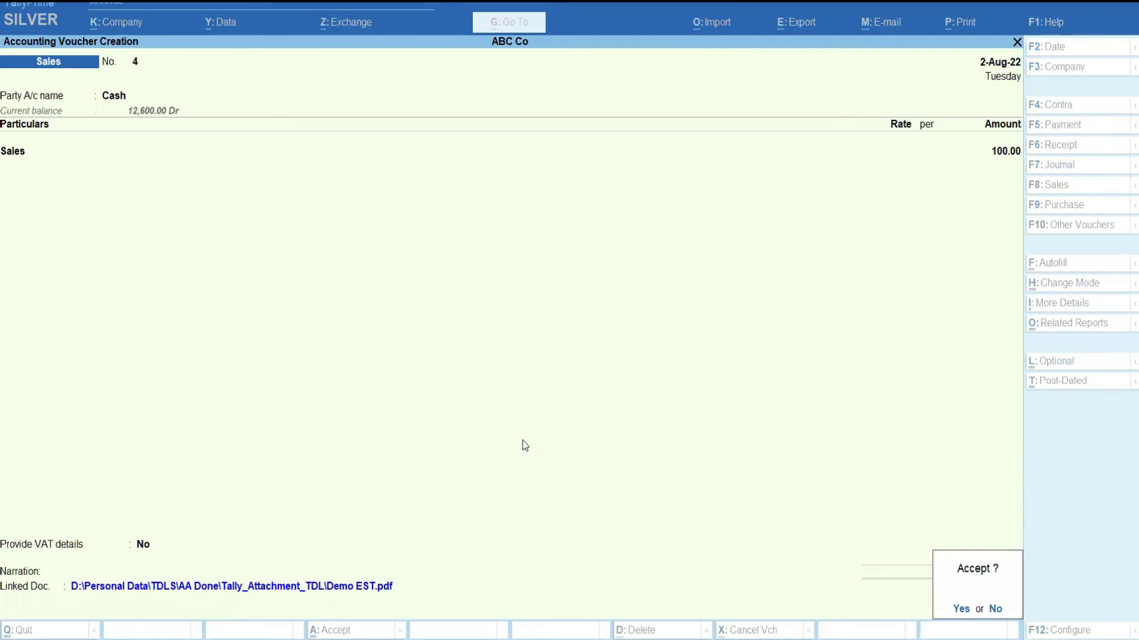
pyautogui.press('Return')
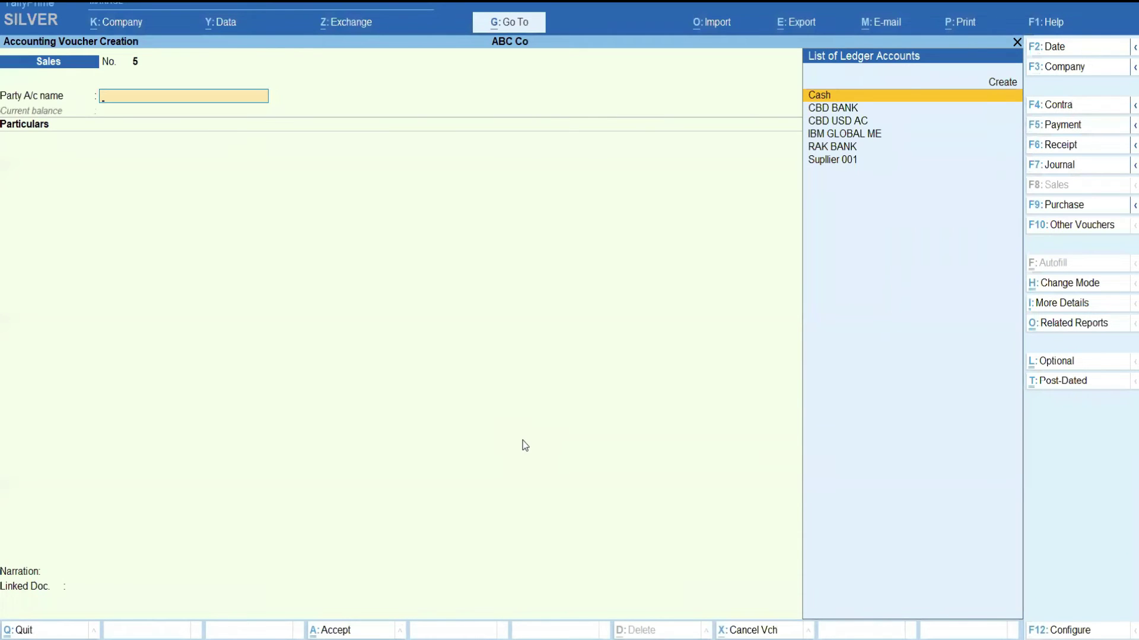
# - Choose Cash as the party account of the new sales voucher and accept the default dispatch and party details
pyautogui.press('Return')
pyautogui.hotkey('ctrl', 'a')
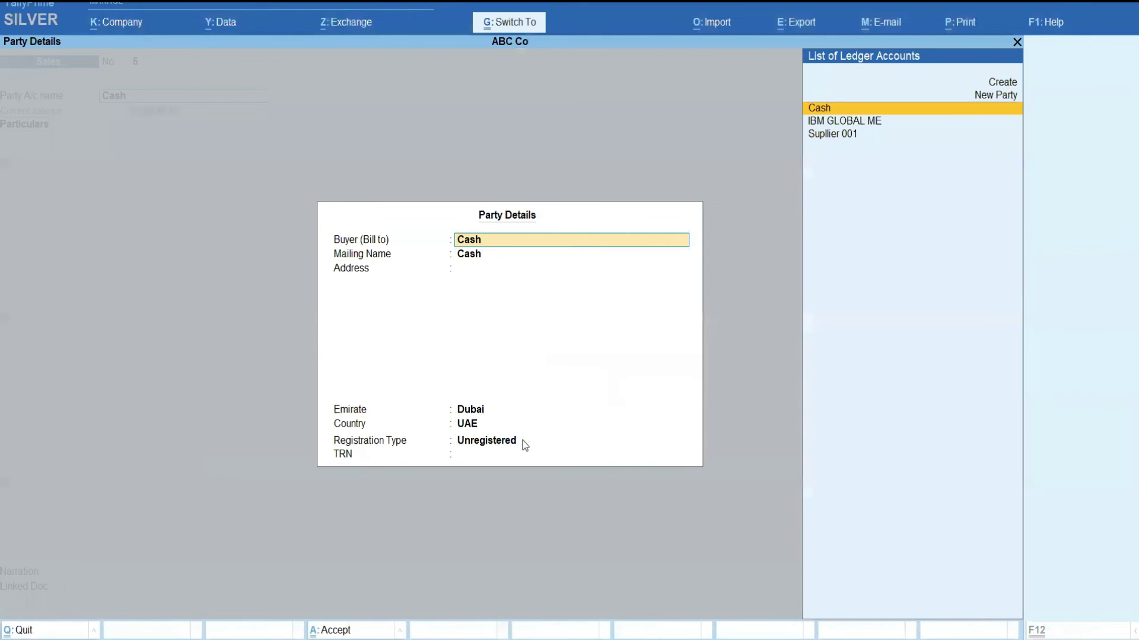
pyautogui.hotkey('ctrl', 'a')
# - Add the Sales ledger with an amount of 100, leaving VAT details at No, and proceed to the linked document field
pyautogui.press('Down')
pyautogui.press('Down')
pyautogui.press('Down')
pyautogui.press('Down')
pyautogui.press('Up')
pyautogui.press('Return')
pyautogui.press('Return')
pyautogui.write('100')
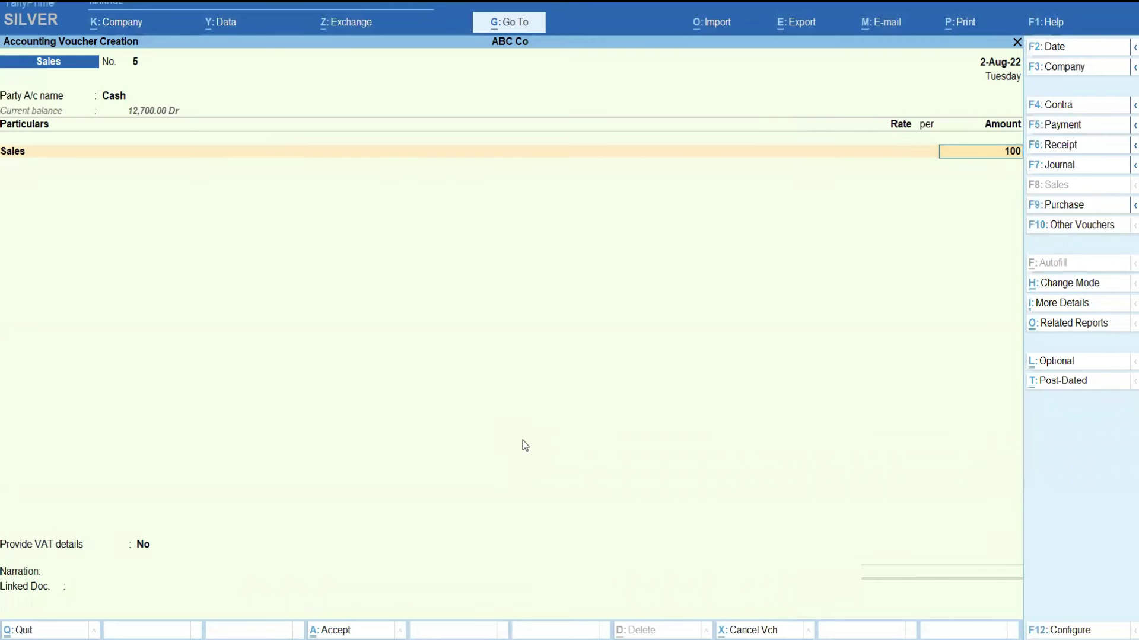
pyautogui.press('Return')
pyautogui.press('Return')
pyautogui.press('Return')
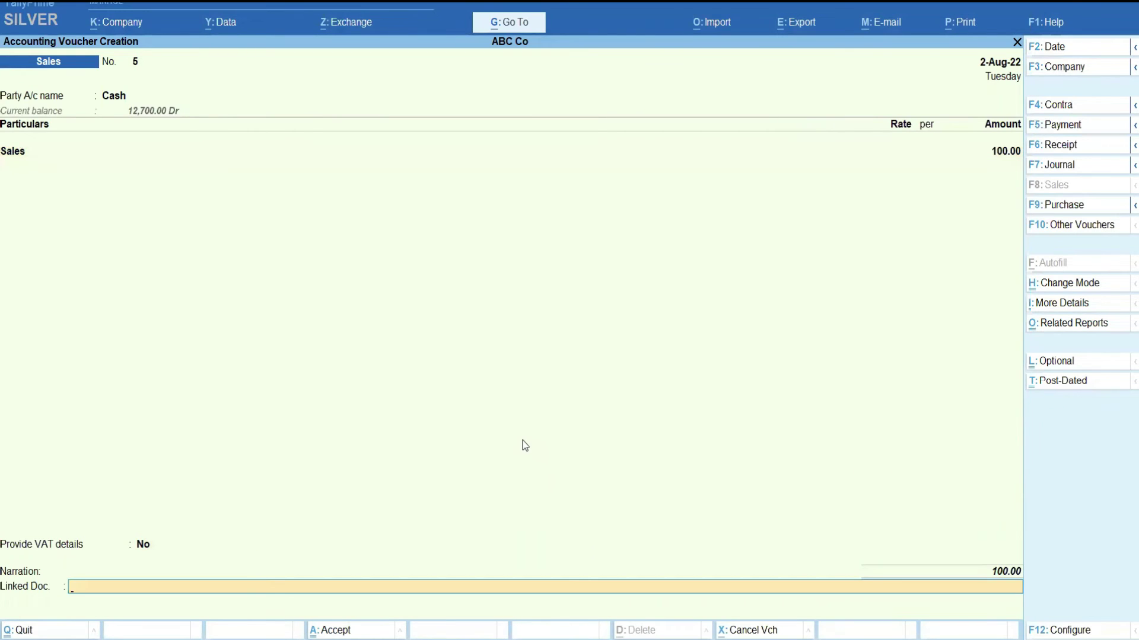
# - Switch to File Explorer and copy the full path D:\Personal Data\TDLS\AA Done\Tally_Attachment_TDL\Sample Simple Format Invoice.pdf
pyautogui.hotkey('alt', 'Tab')
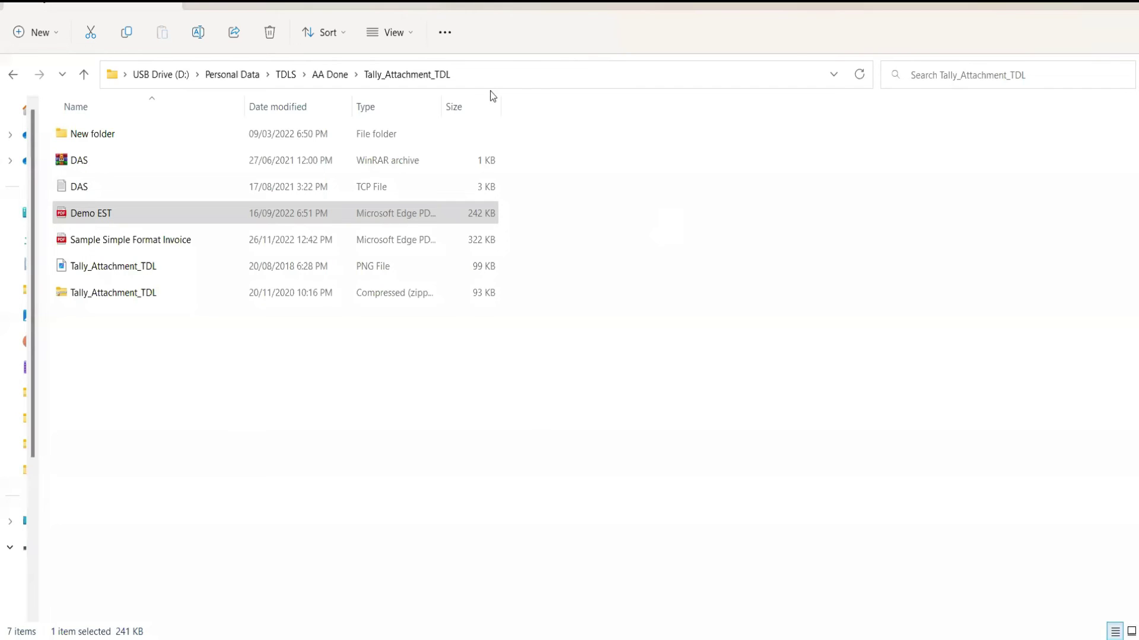
pyautogui.click(513, 74)
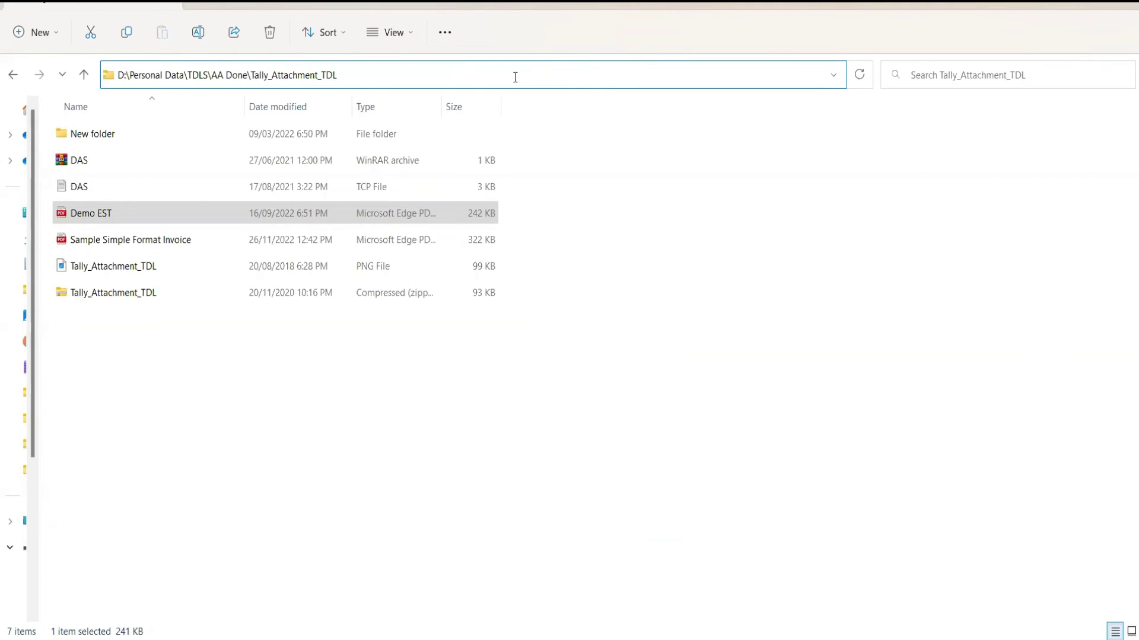
pyautogui.write('\\')
pyautogui.press('Down')
pyautogui.press('Down')
pyautogui.press('Down')
pyautogui.press('Down')
pyautogui.press('Down')
pyautogui.hotkey('ctrl', 'a')
pyautogui.hotkey('ctrl', 'c')
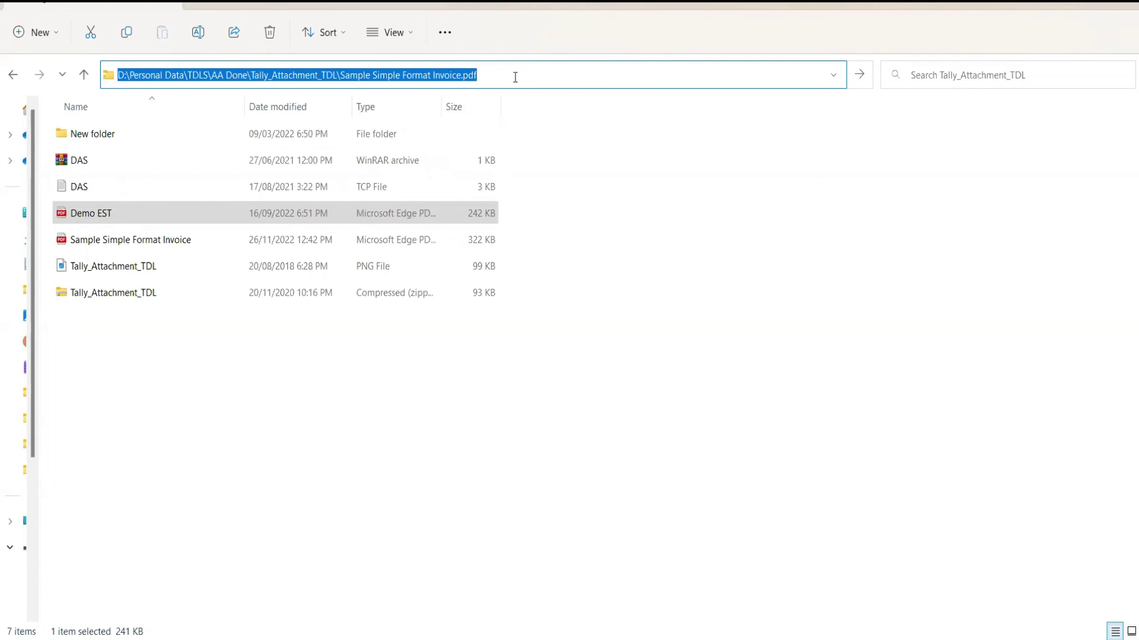
# - Switch to TallyPrime, paste the Sample Simple Format Invoice.pdf path as the linked document, leave the narration empty and save the voucher
pyautogui.hotkey('alt', 'Tab')
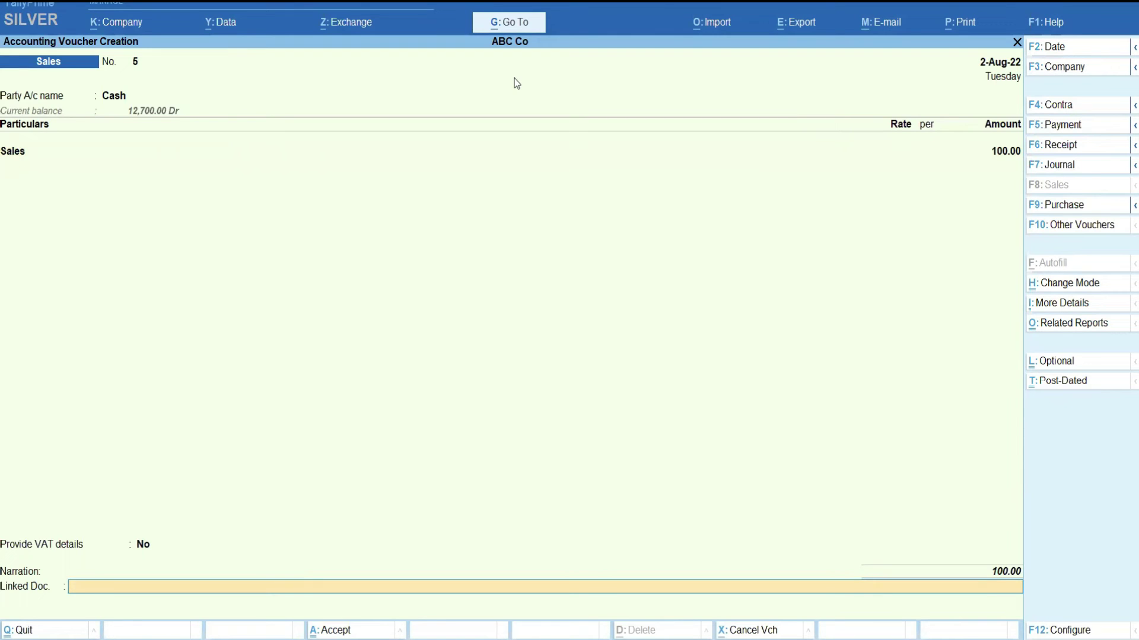
pyautogui.hotkey('ctrl', 'v')
pyautogui.press('Return')
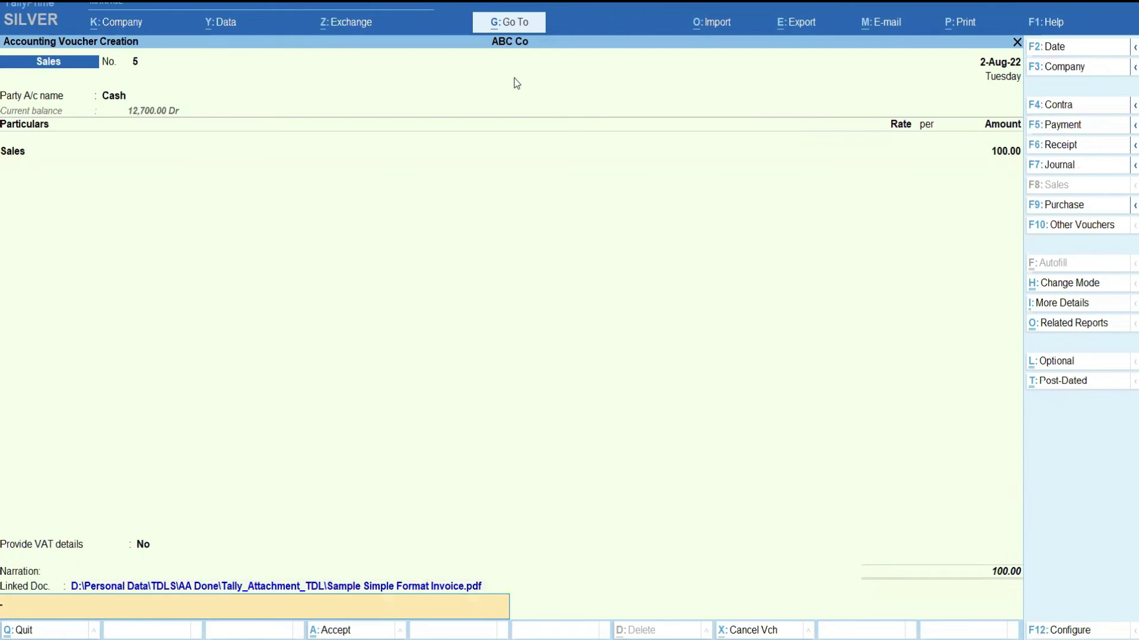
pyautogui.press('Return')
pyautogui.press('Return')
pyautogui.press('Return')
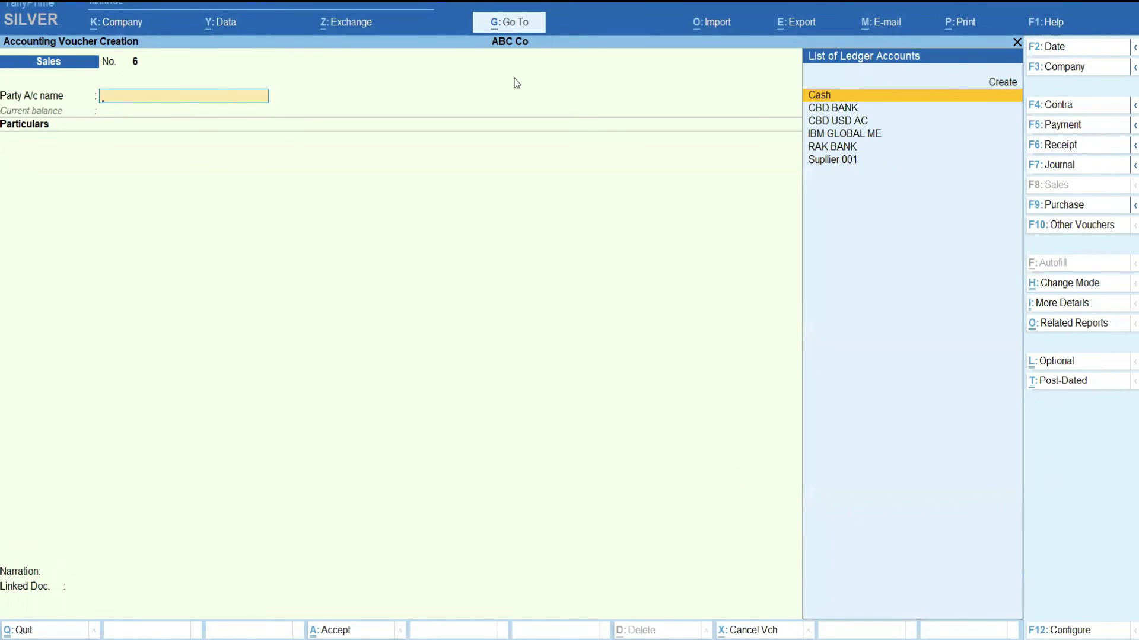
# - Quit voucher creation and open the Day Book
pyautogui.press('Escape')
pyautogui.press('y')
pyautogui.press('Down')
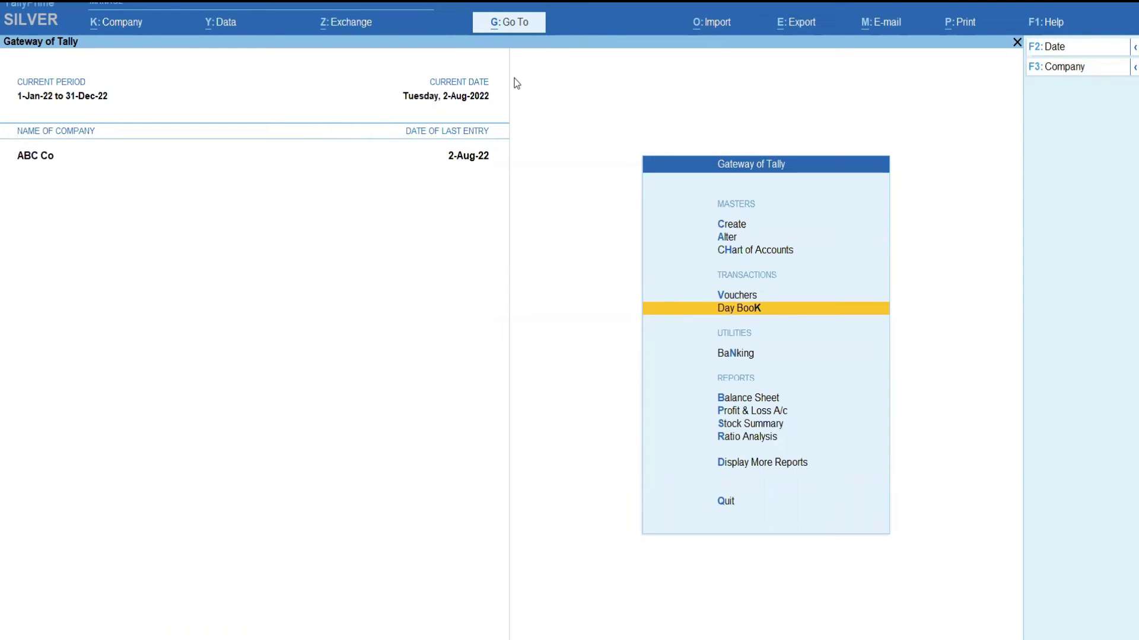
pyautogui.press('Return')
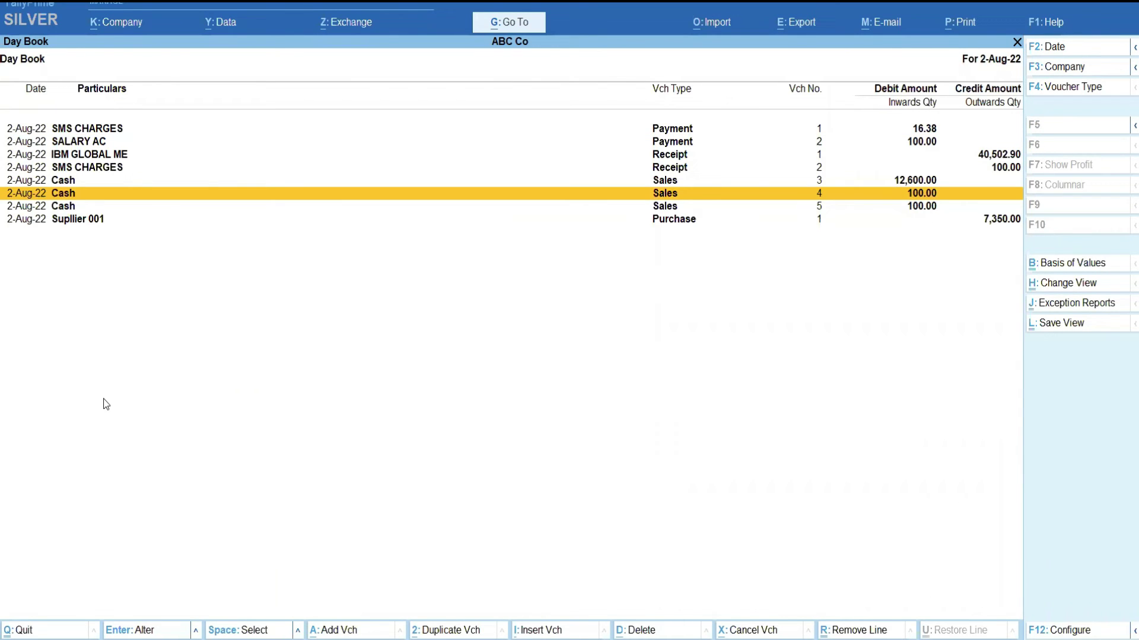
# - Open the attachment of sales voucher 4 from the Day Book, then return to TallyPrime and close the voucher
pyautogui.press('Return')
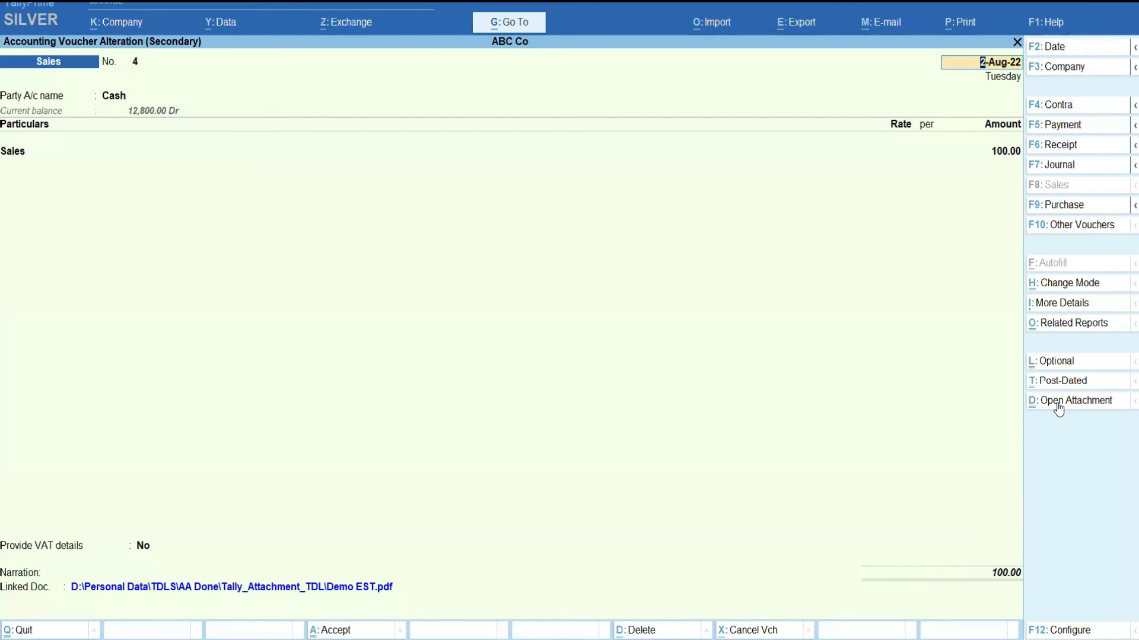
pyautogui.click(1087, 410)
pyautogui.click(1075, 403)
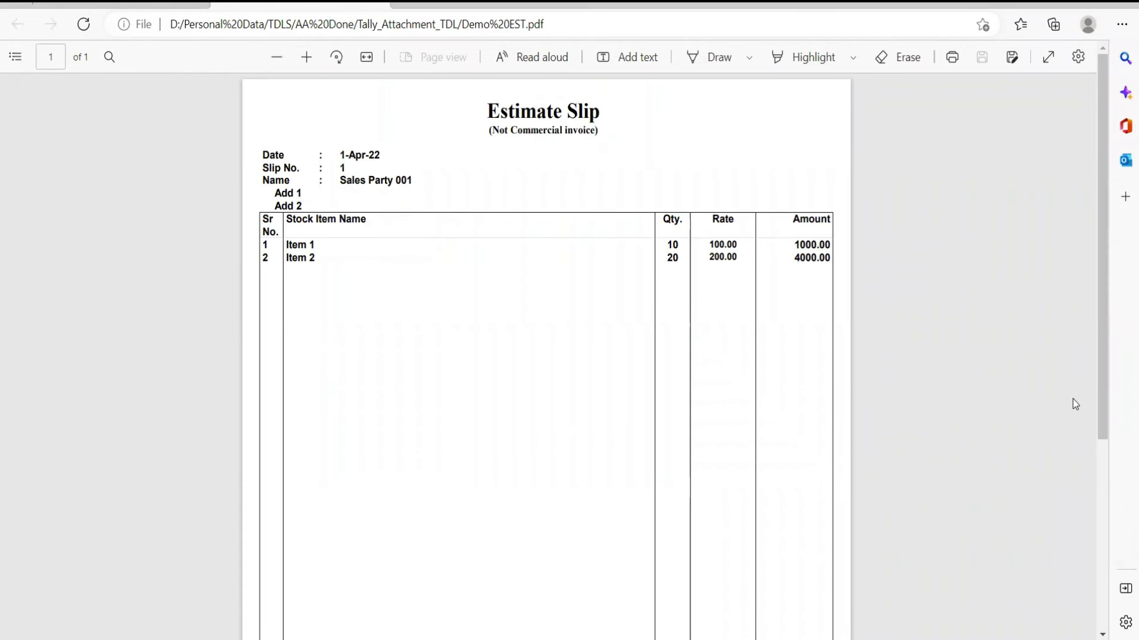
pyautogui.hotkey('alt', 'Tab')
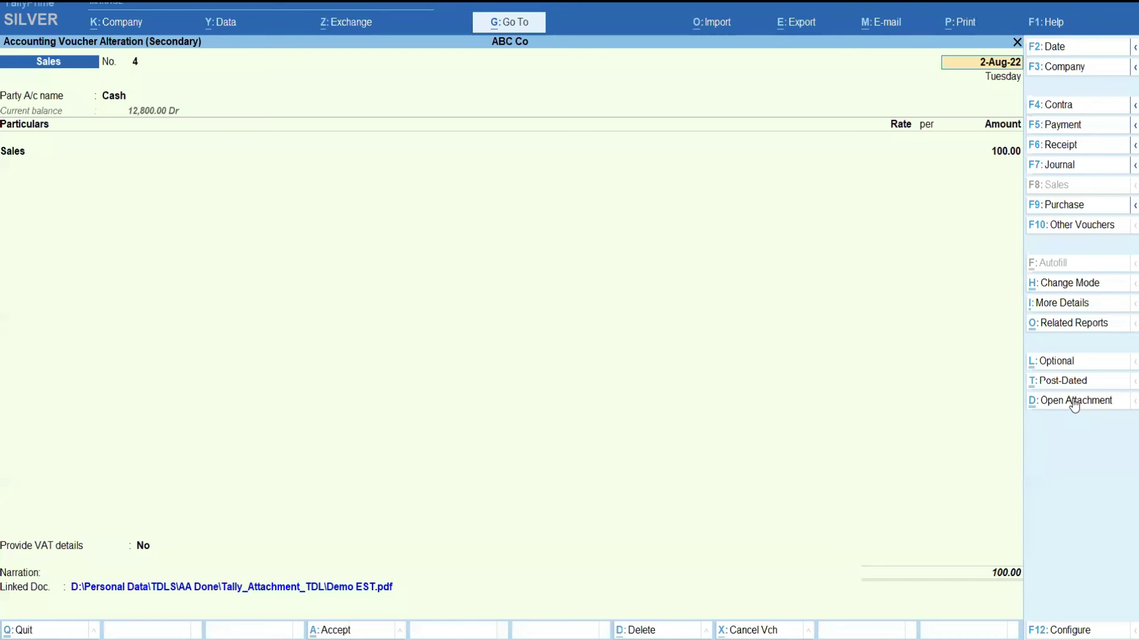
pyautogui.press('Escape')
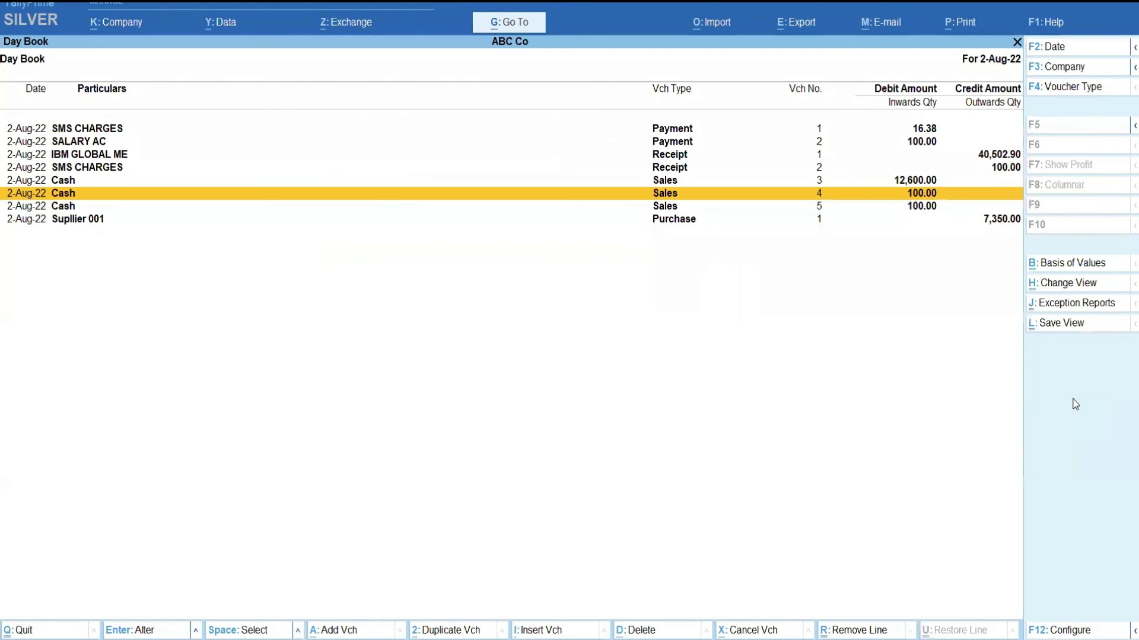
# - Open sales voucher 5 from the Day Book, look through its attached PDF invoice and return to TallyPrime
pyautogui.press('Down')
pyautogui.press('Return')
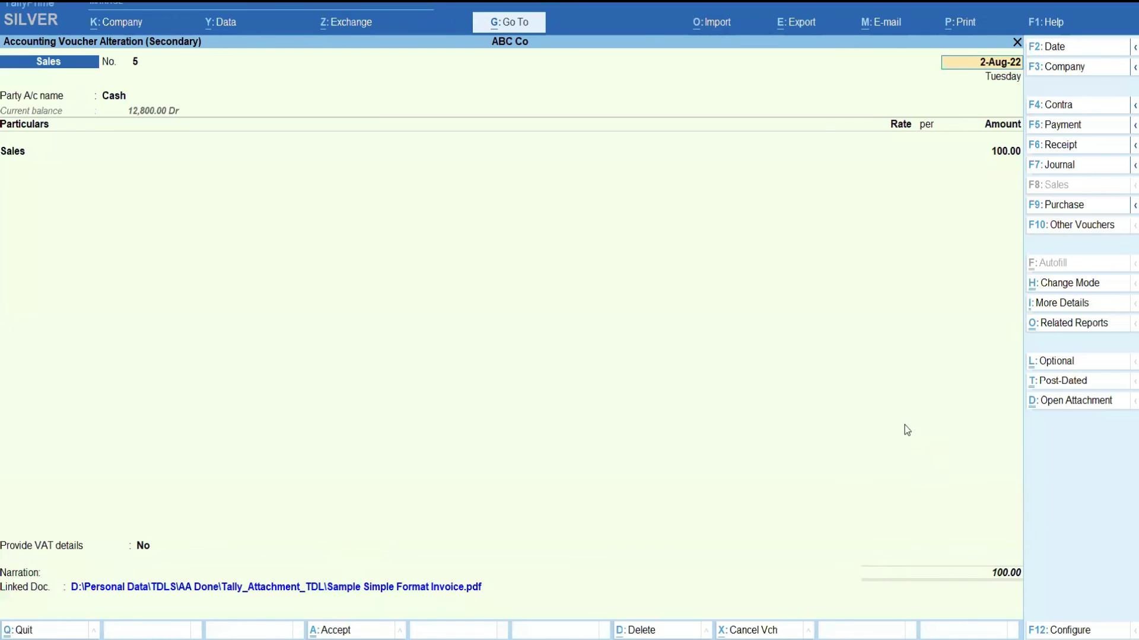
pyautogui.click(1066, 401)
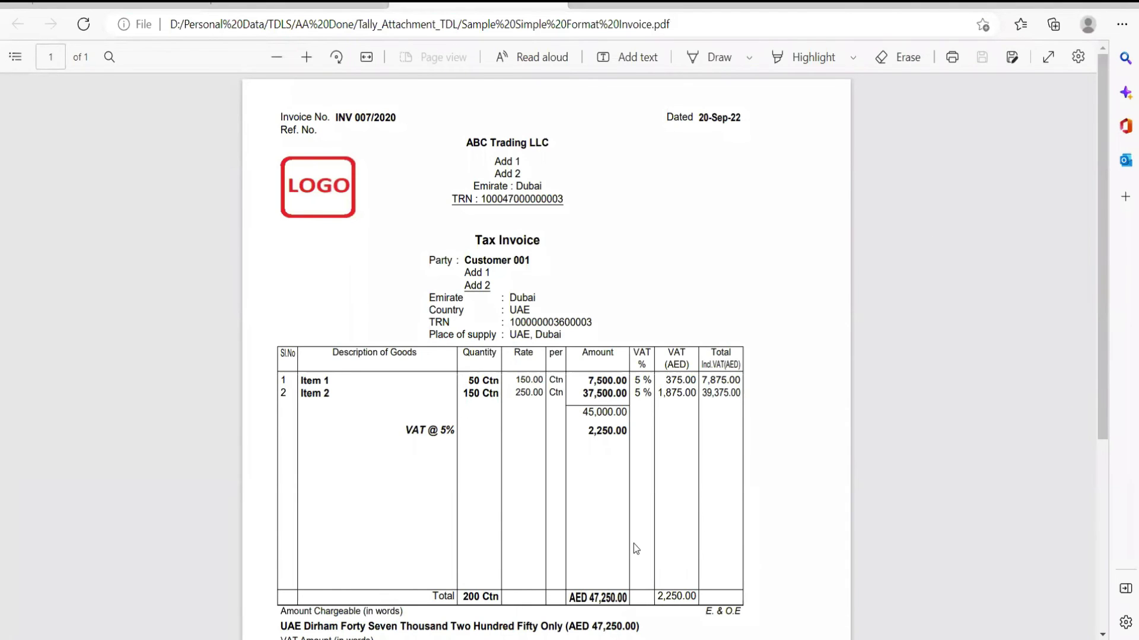
pyautogui.scroll(-5, 635, 545)
pyautogui.scroll(5, 634, 543)
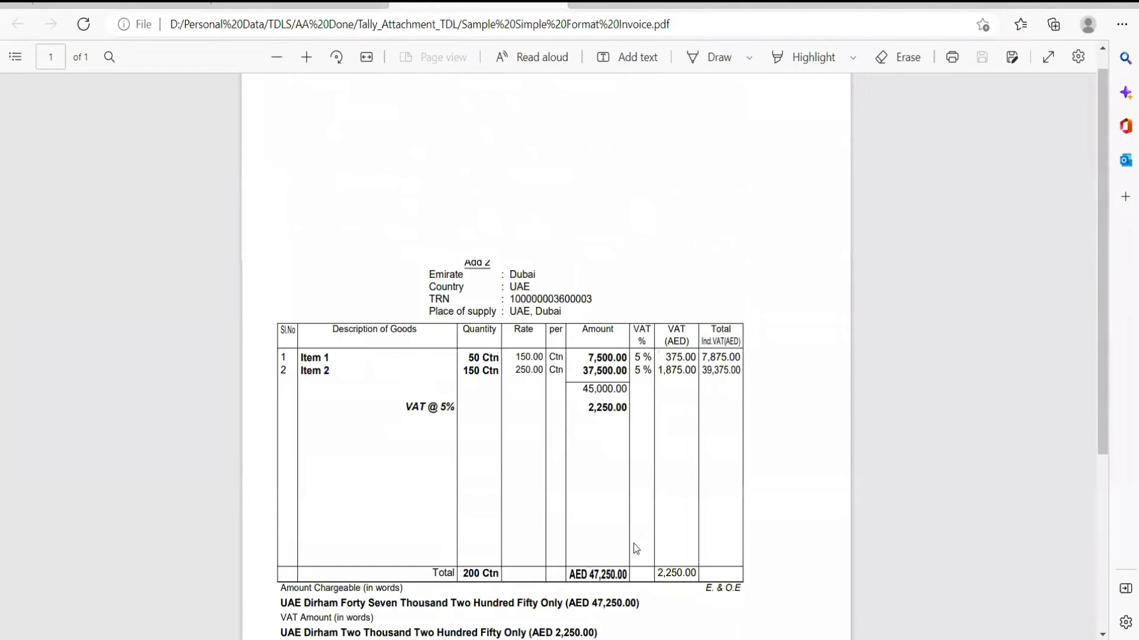
pyautogui.hotkey('alt', 'Tab')
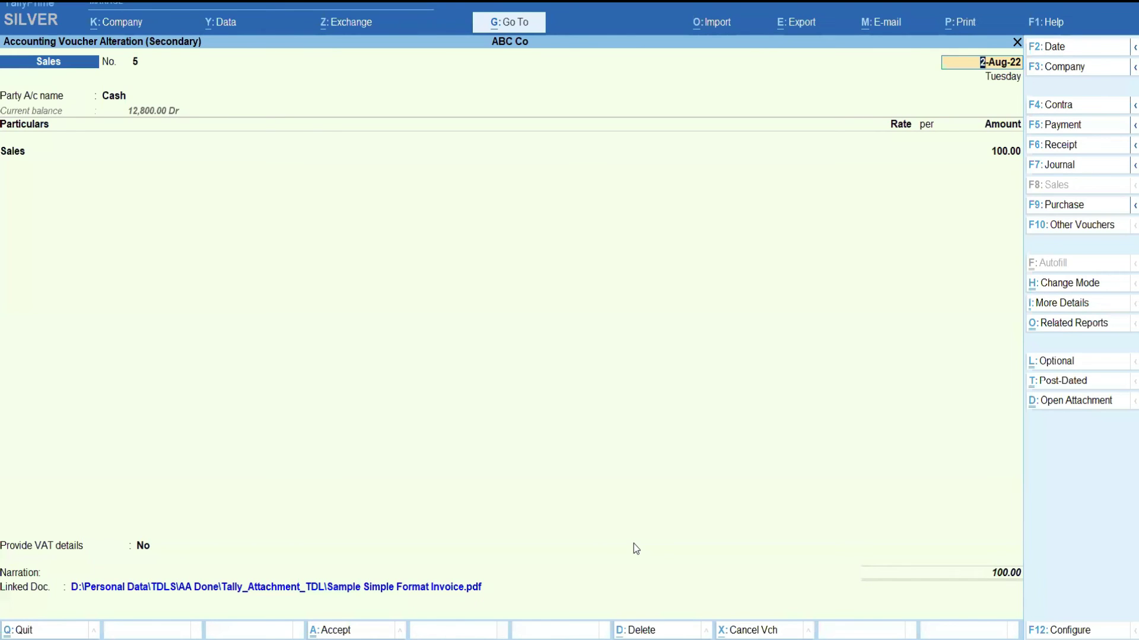